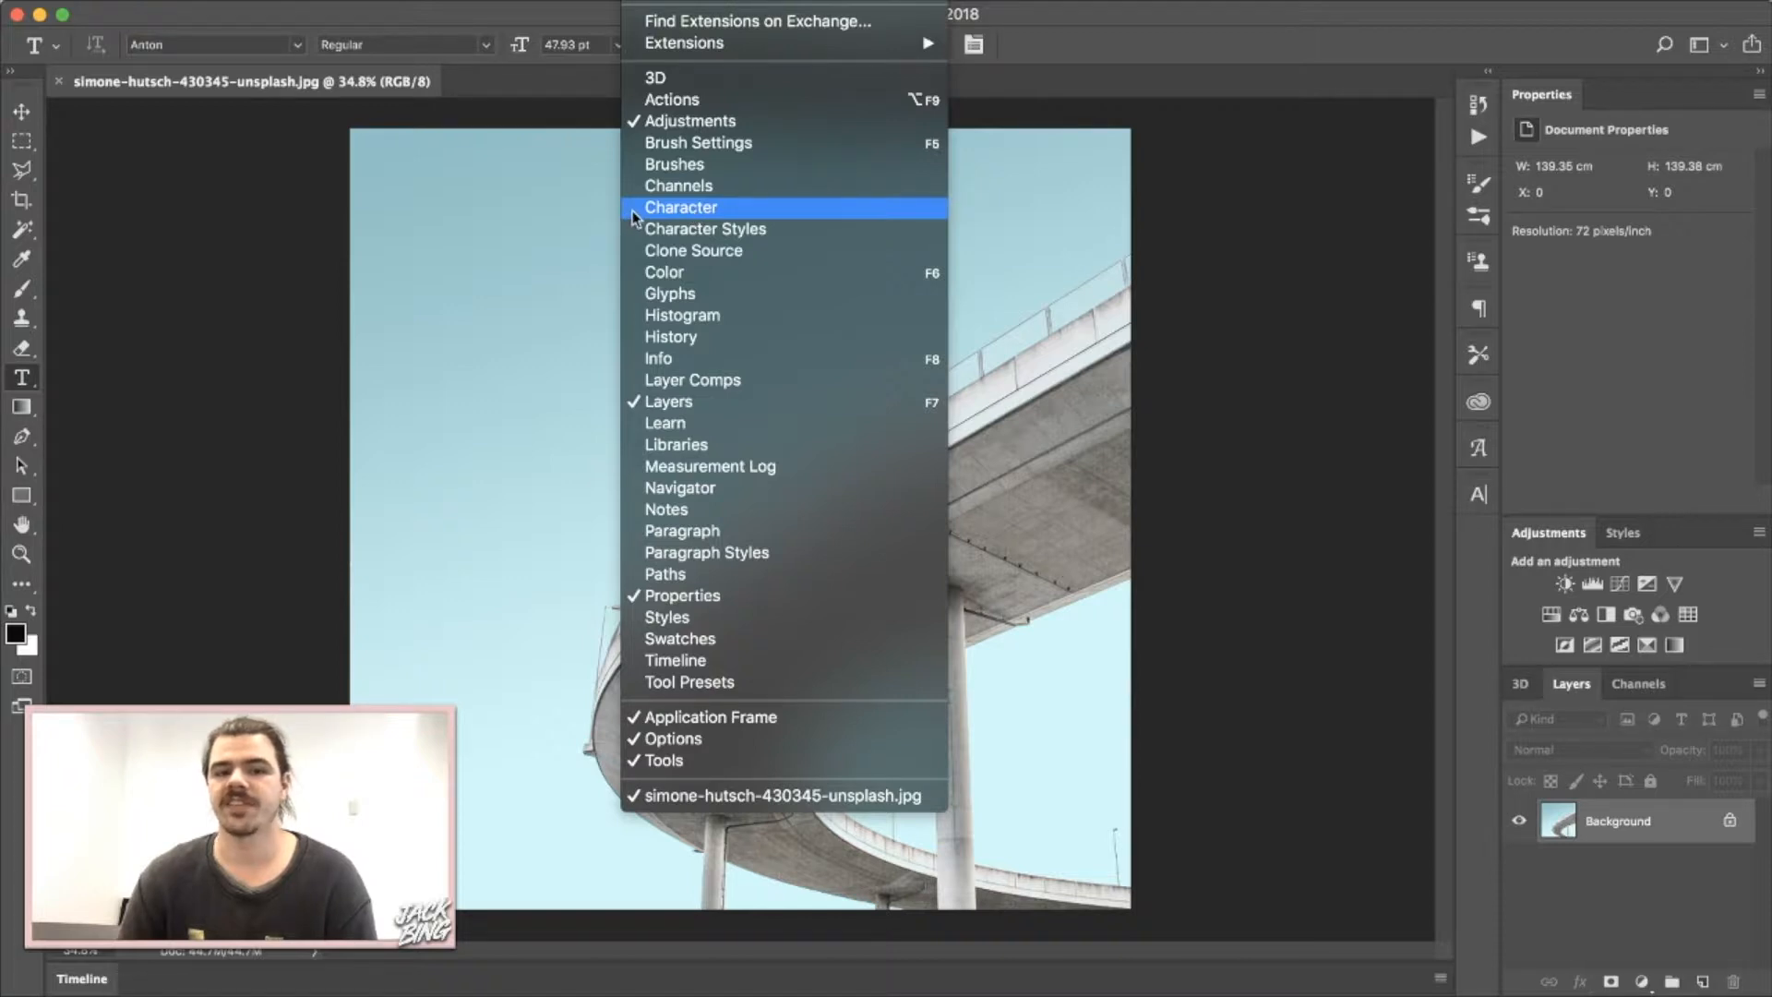
left_click(680, 206)
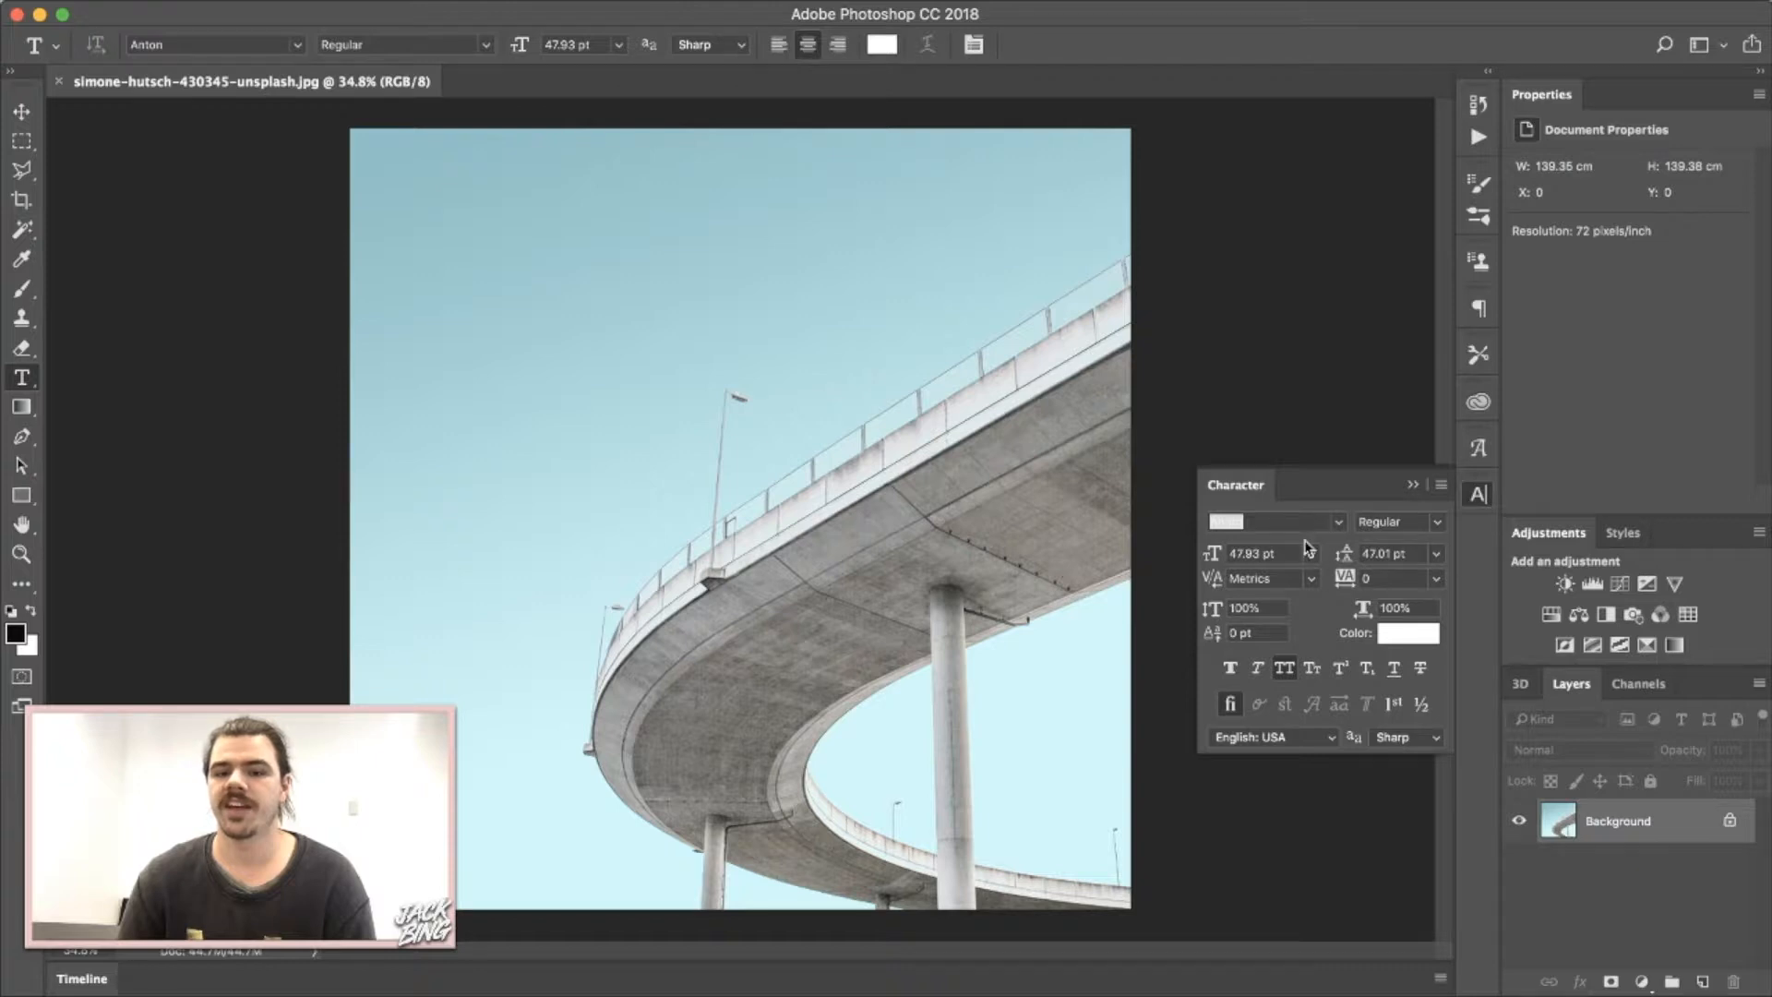
left_click(612, 314)
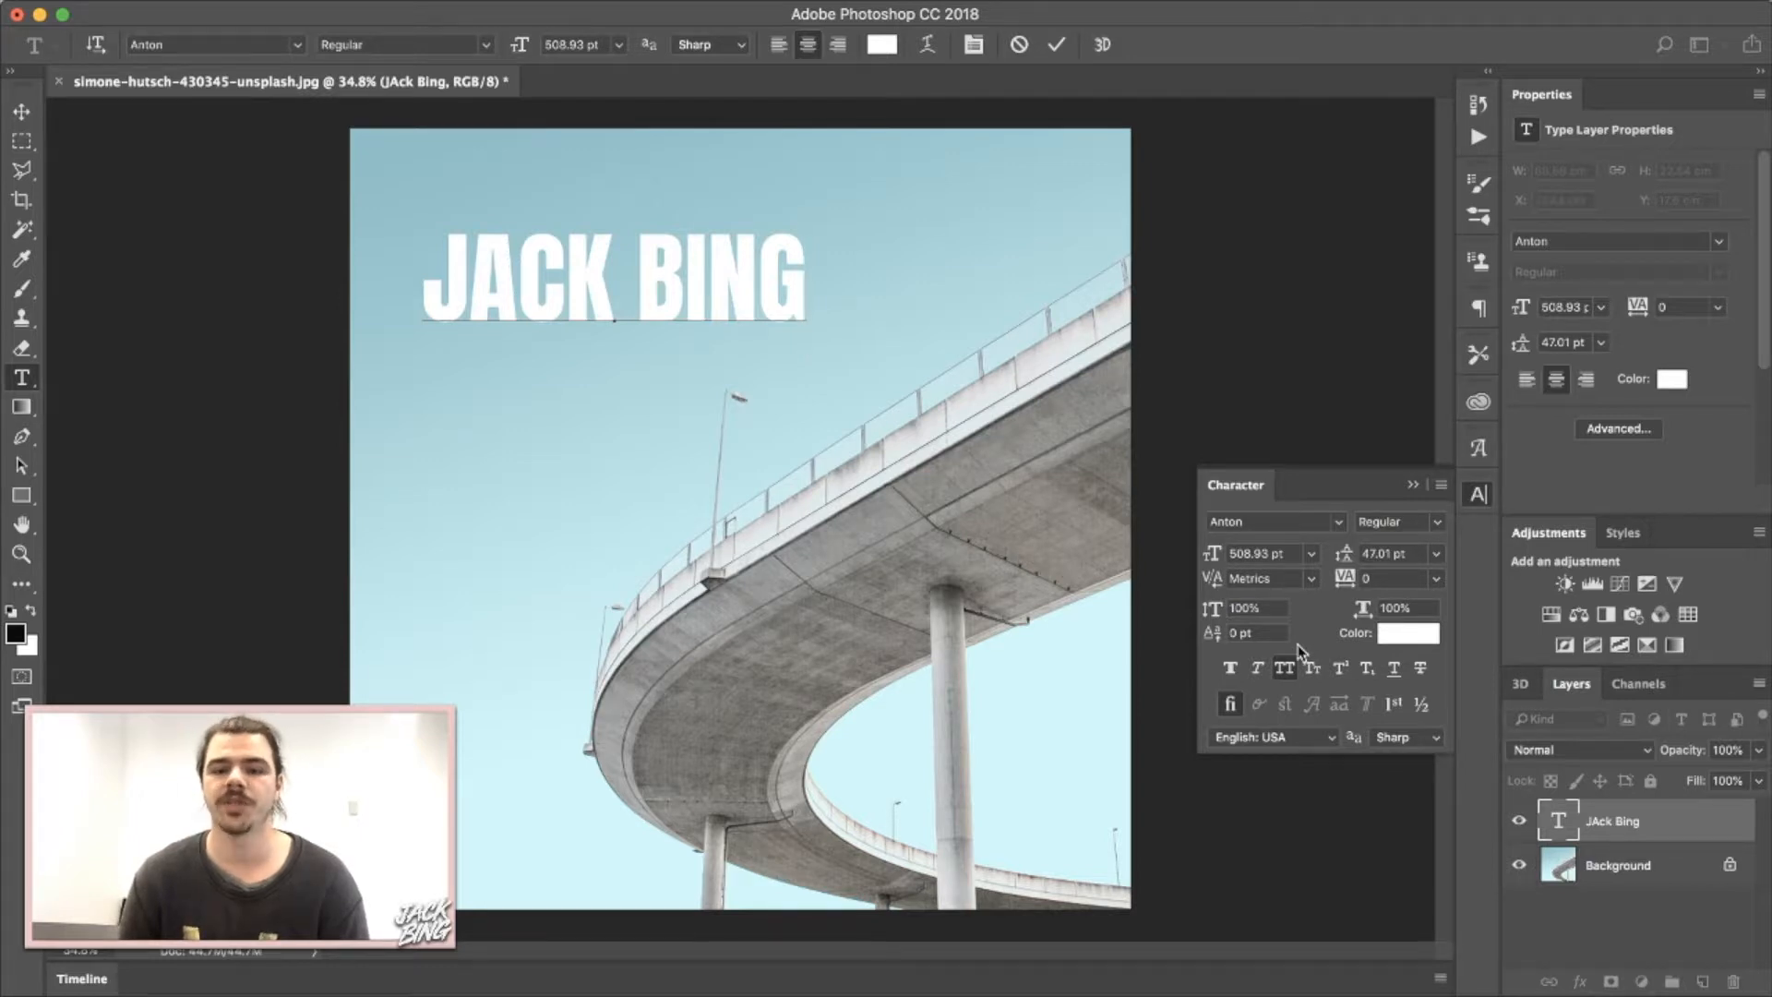
key("super+Return")
key("v")
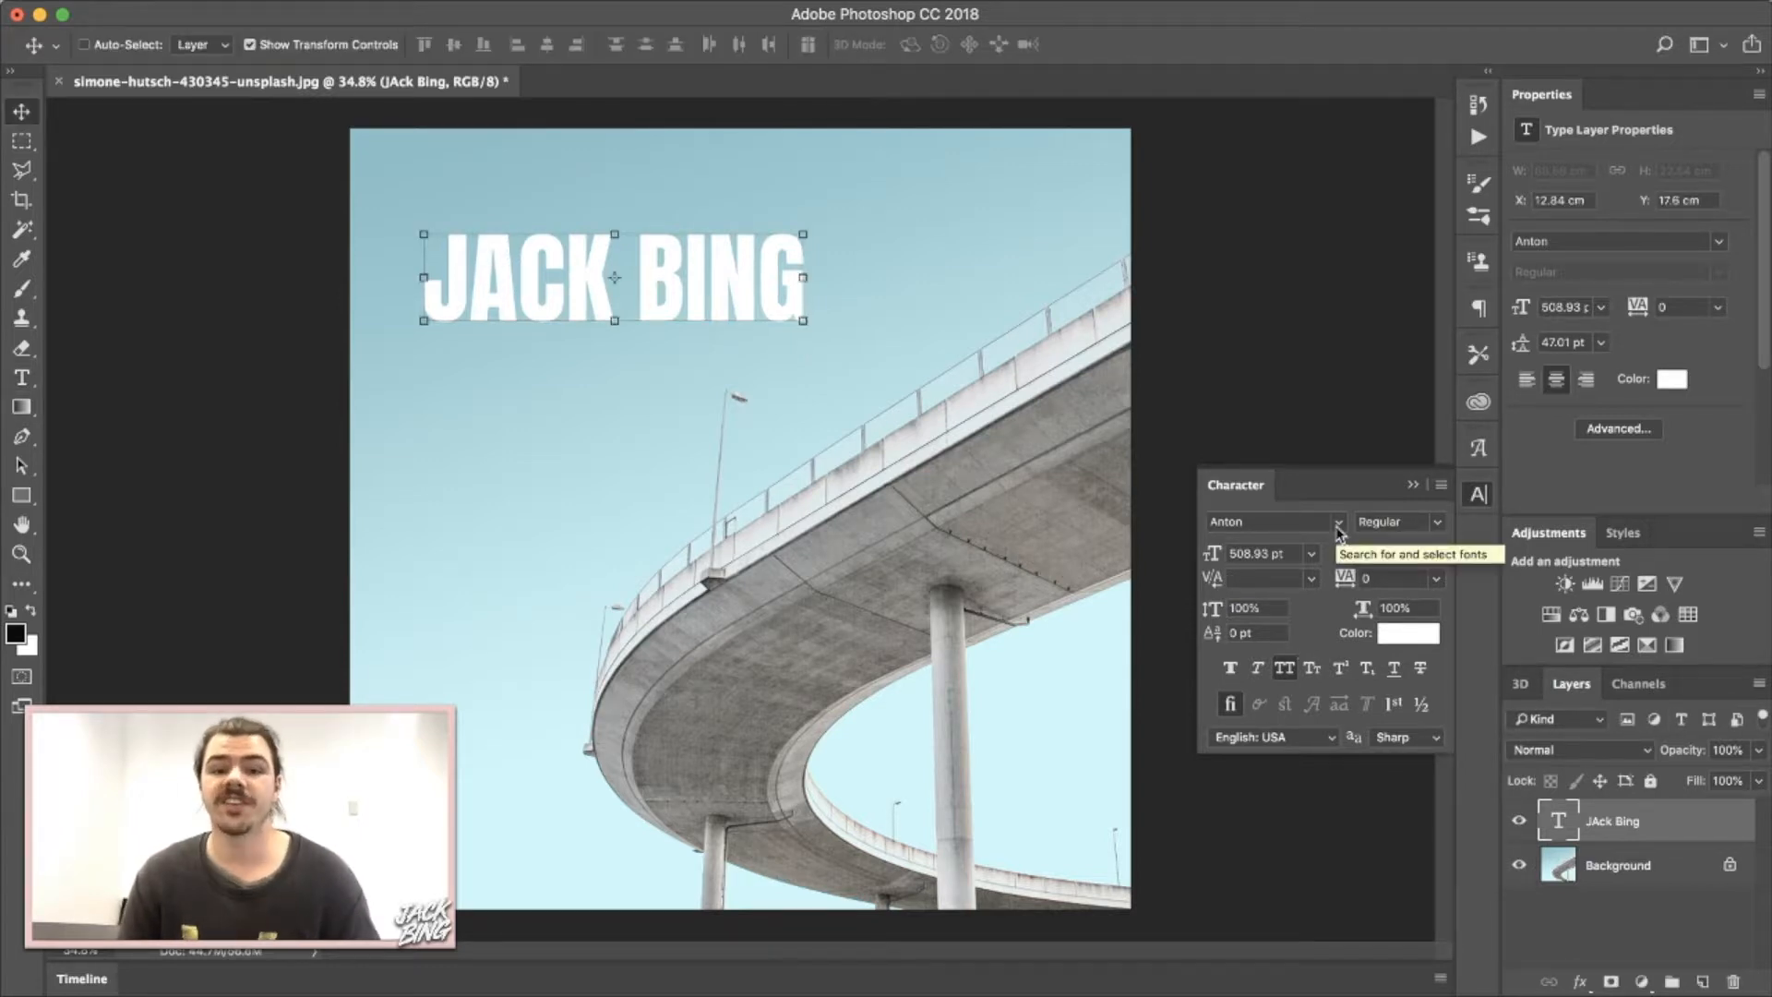
left_click(1337, 528)
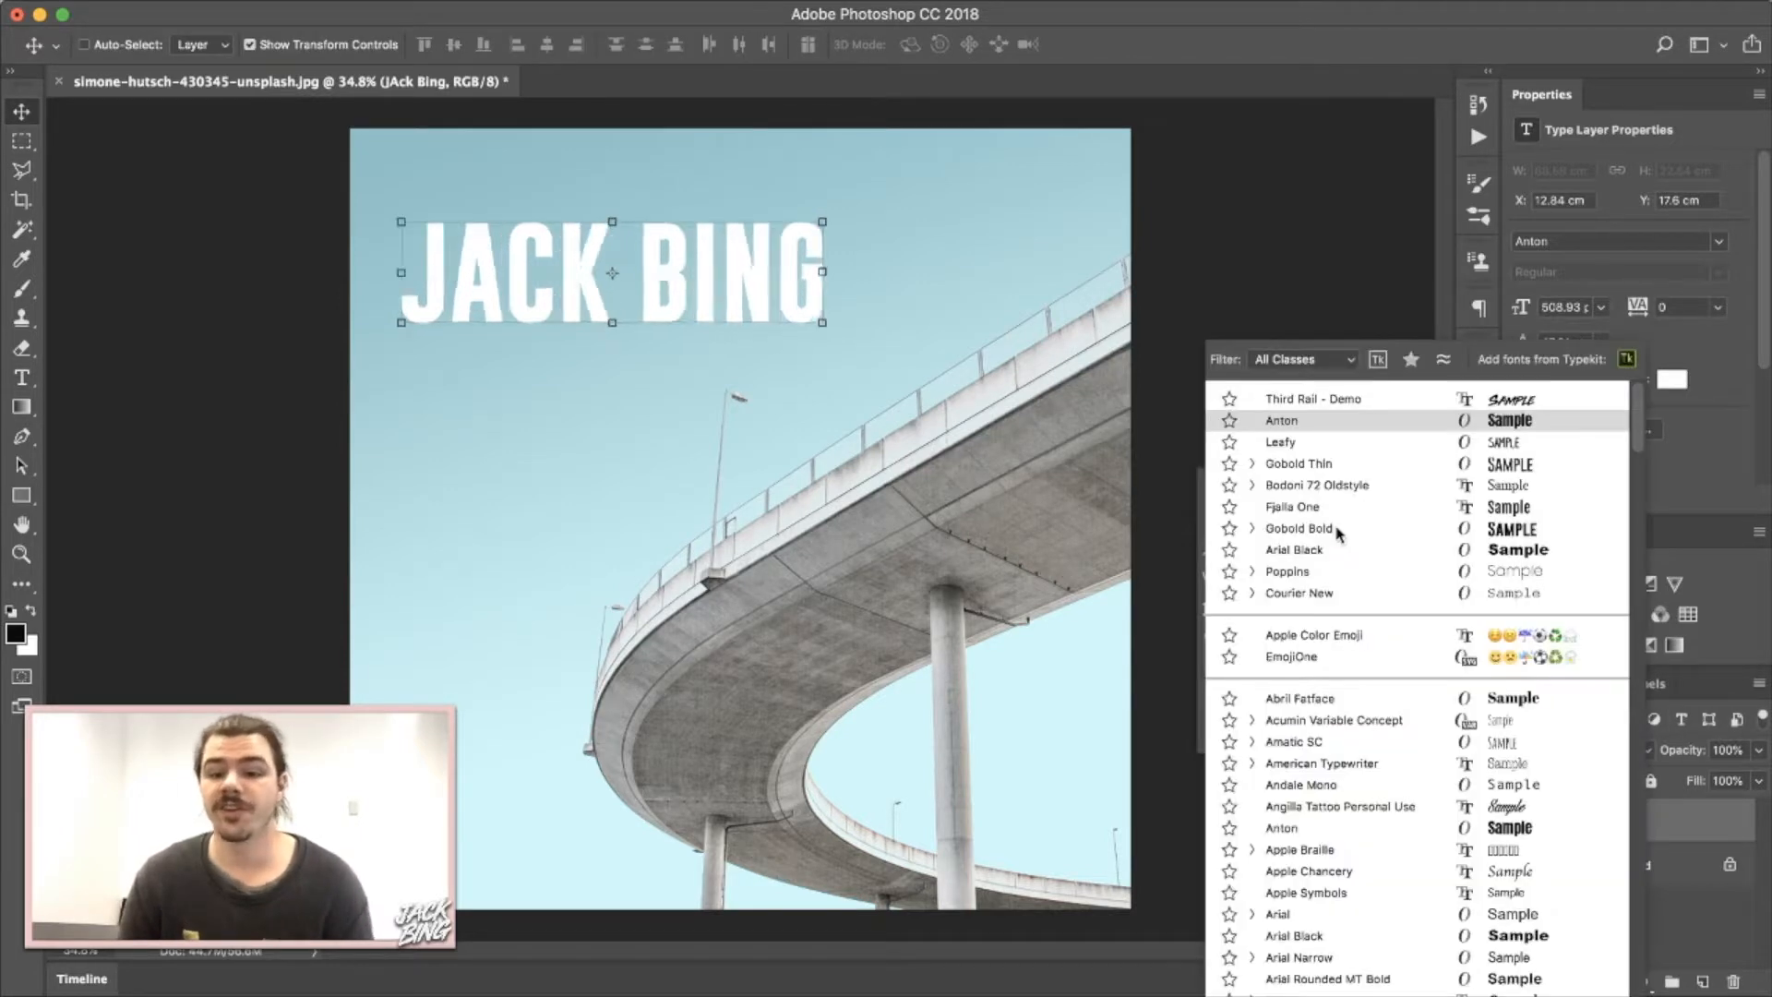
left_click(1330, 407)
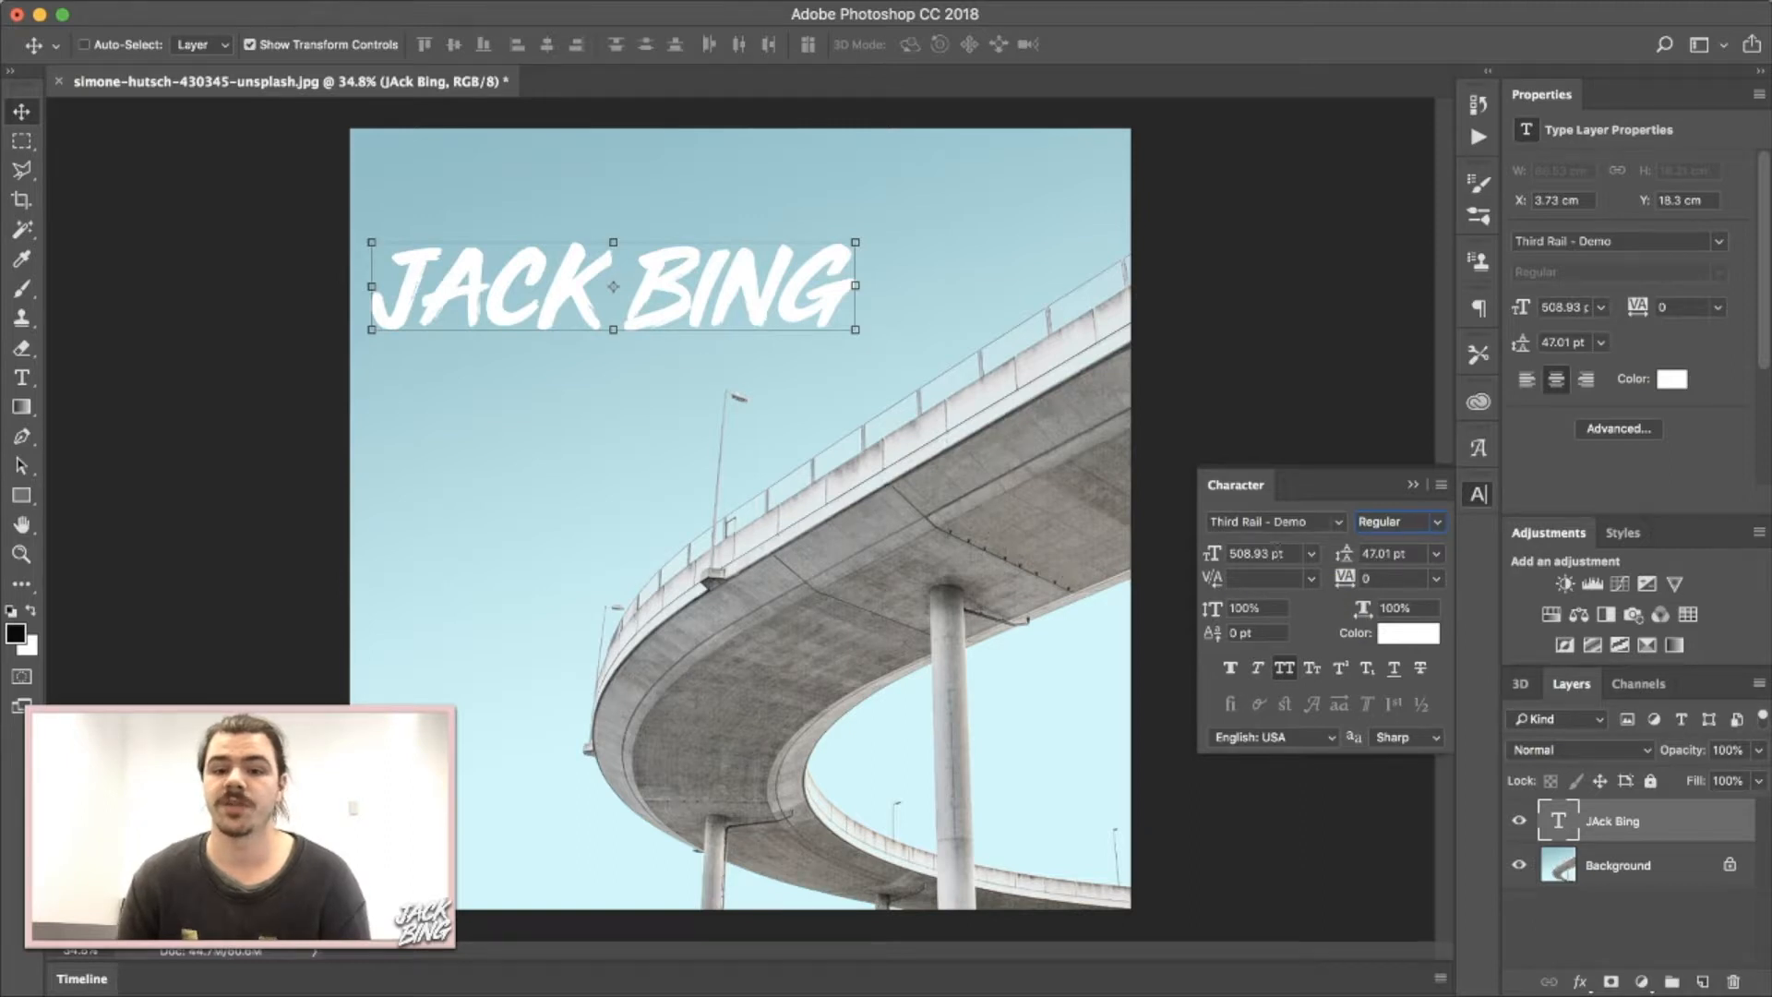
left_click(1294, 551)
Set the text size to 1000 pt, then scrub it down to about 820 pt.
type("1000")
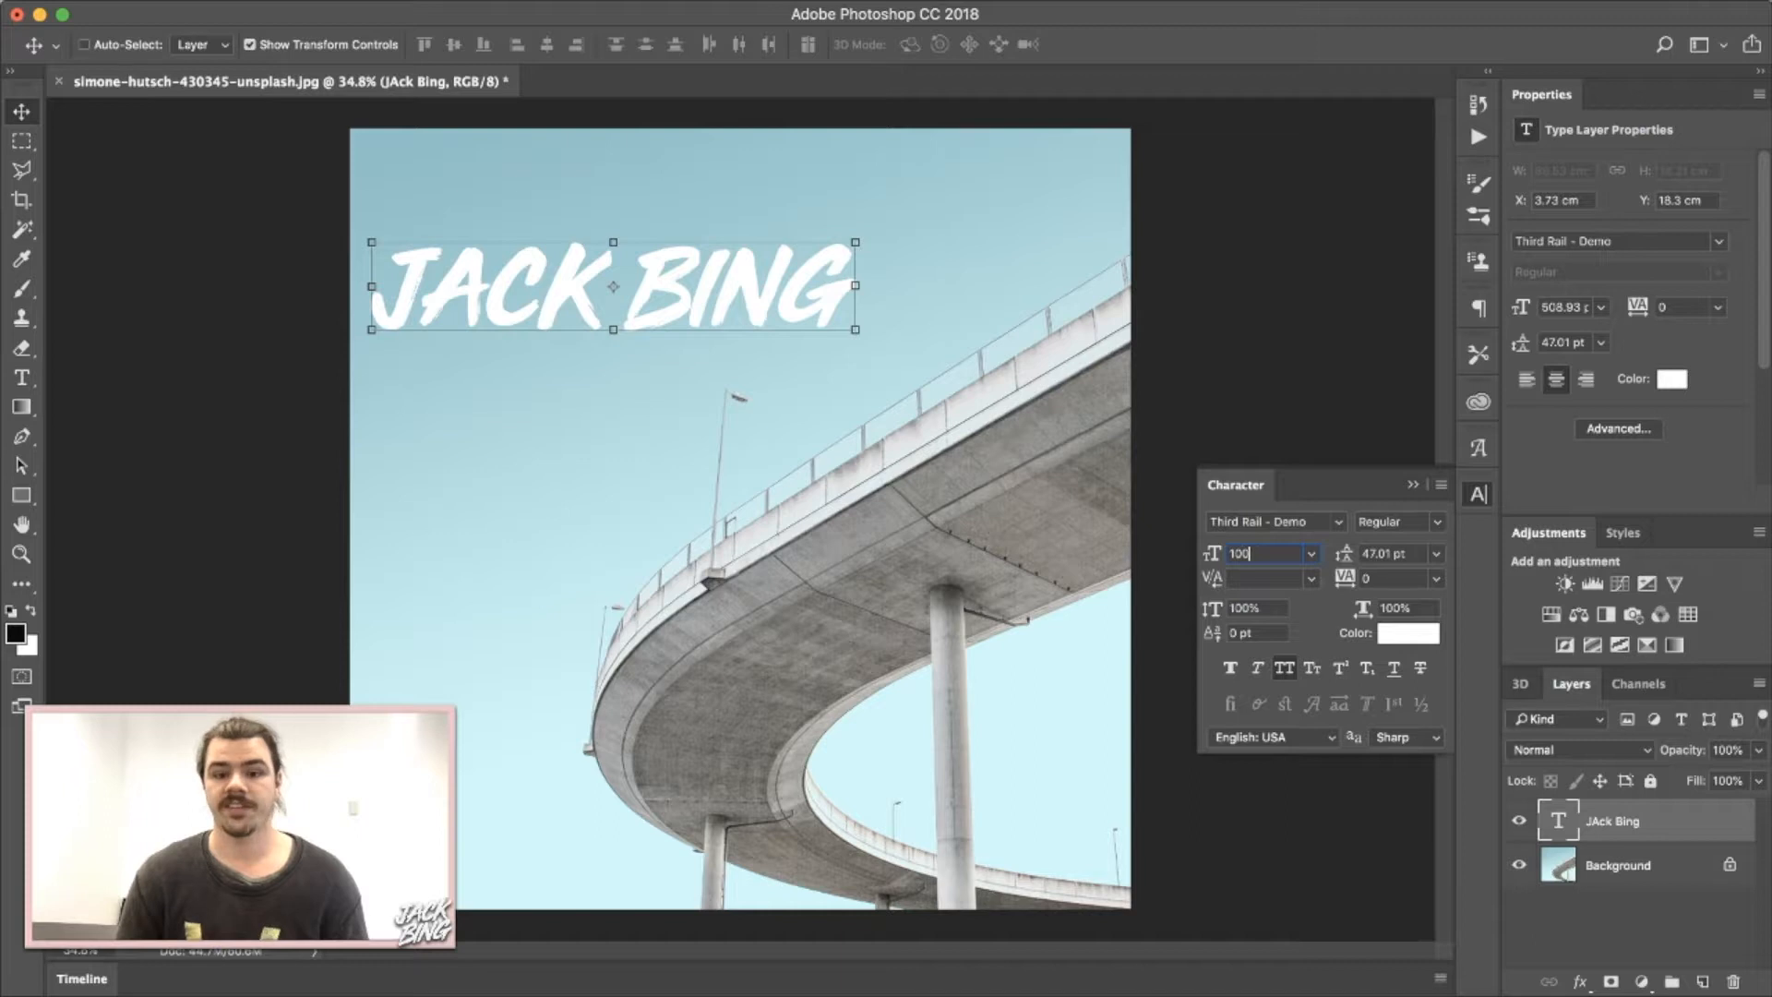
key("Return")
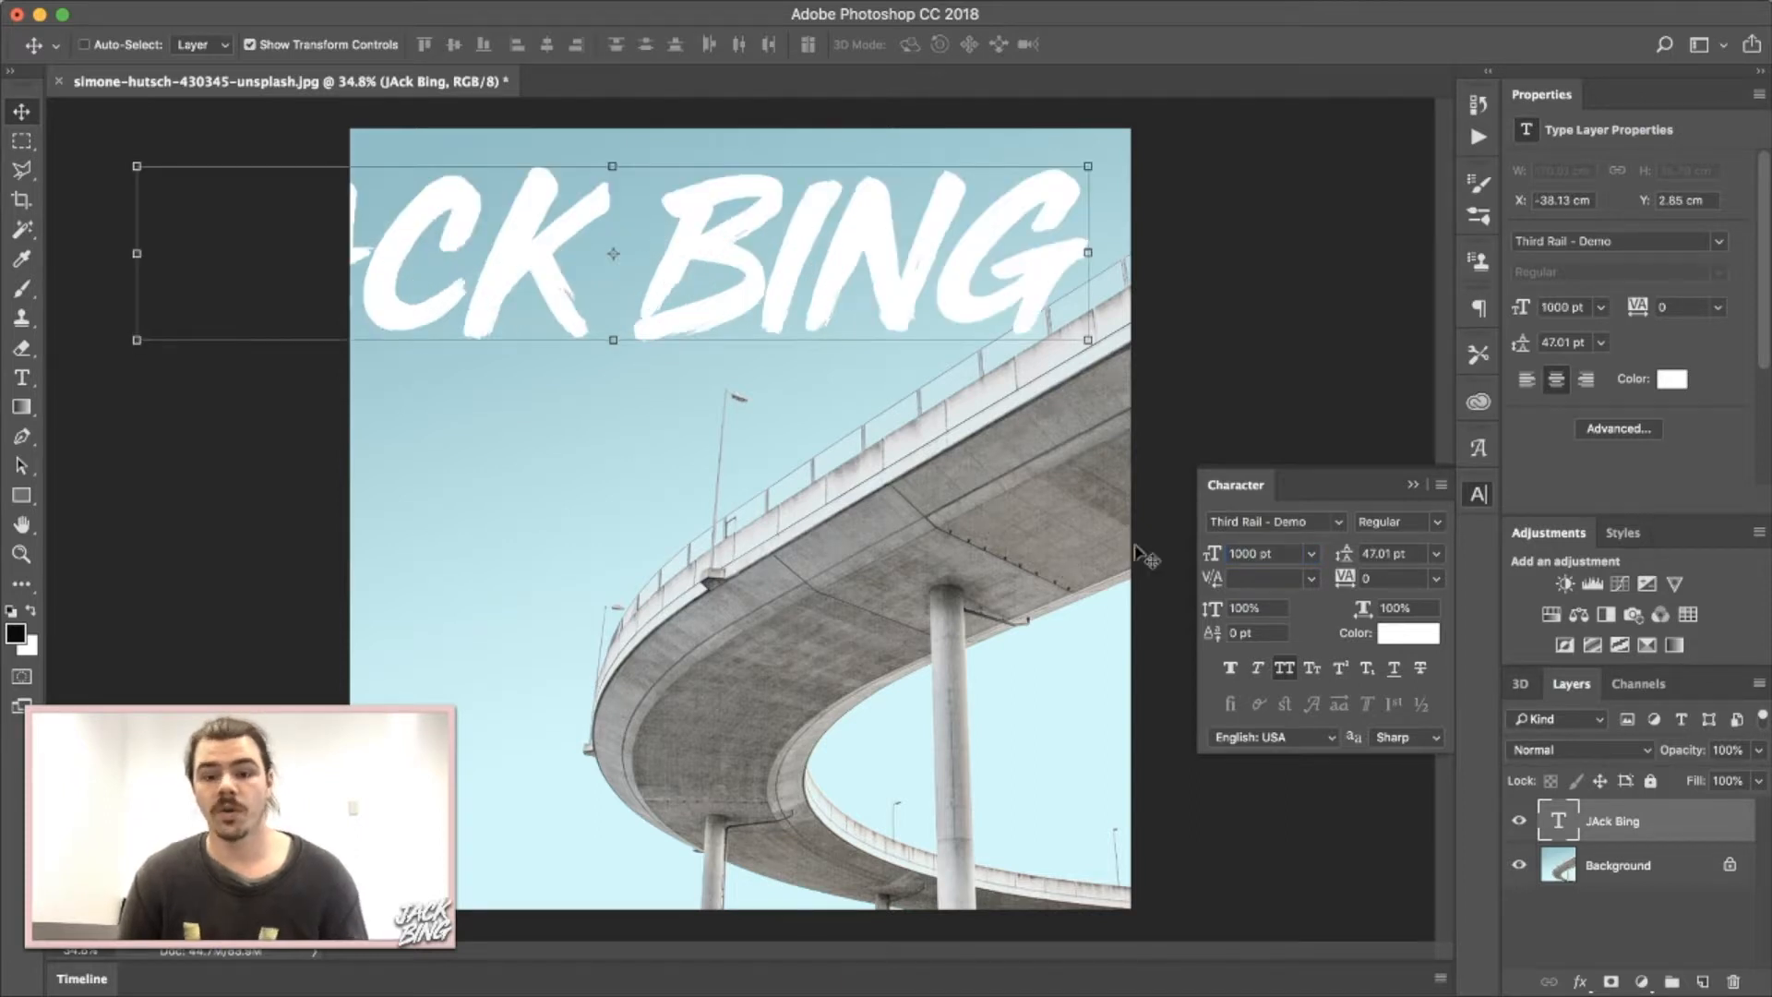
left_click_drag(1214, 559, 1014, 541)
left_click_drag(1214, 560, 1384, 576)
Break the text into JACK and BING on two lines and centre it over the bridge.
left_click(19, 378)
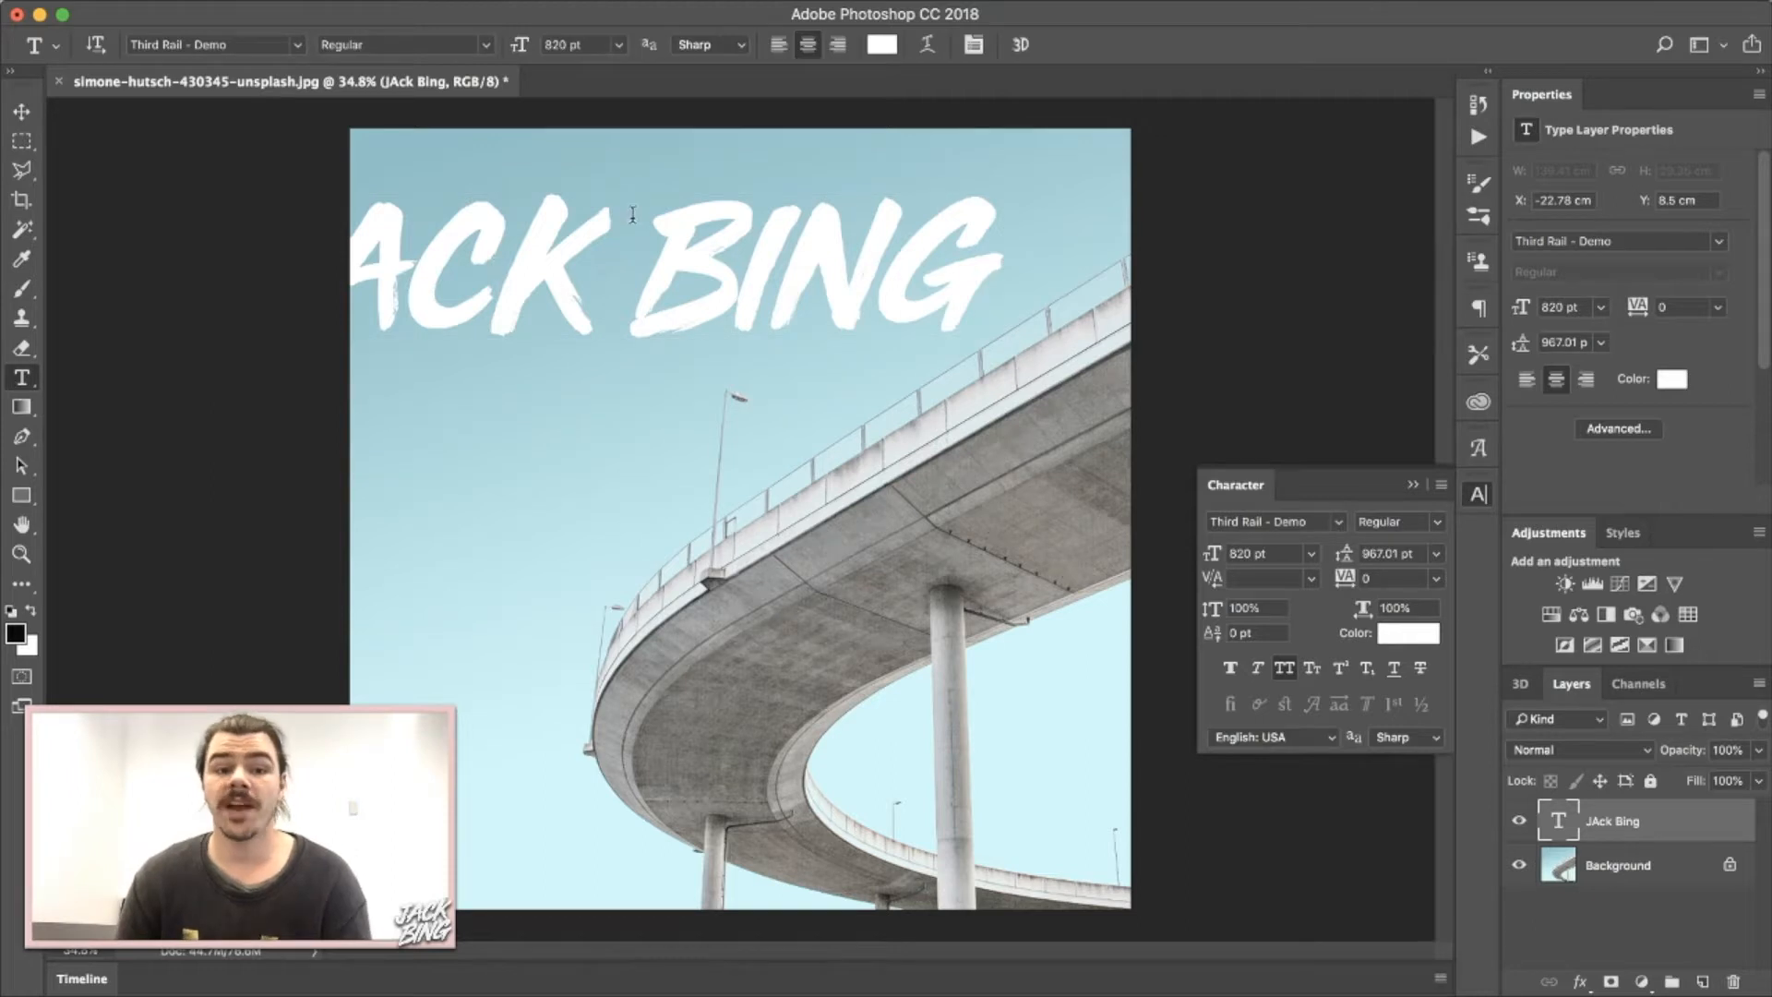
left_click(638, 245)
key("Return")
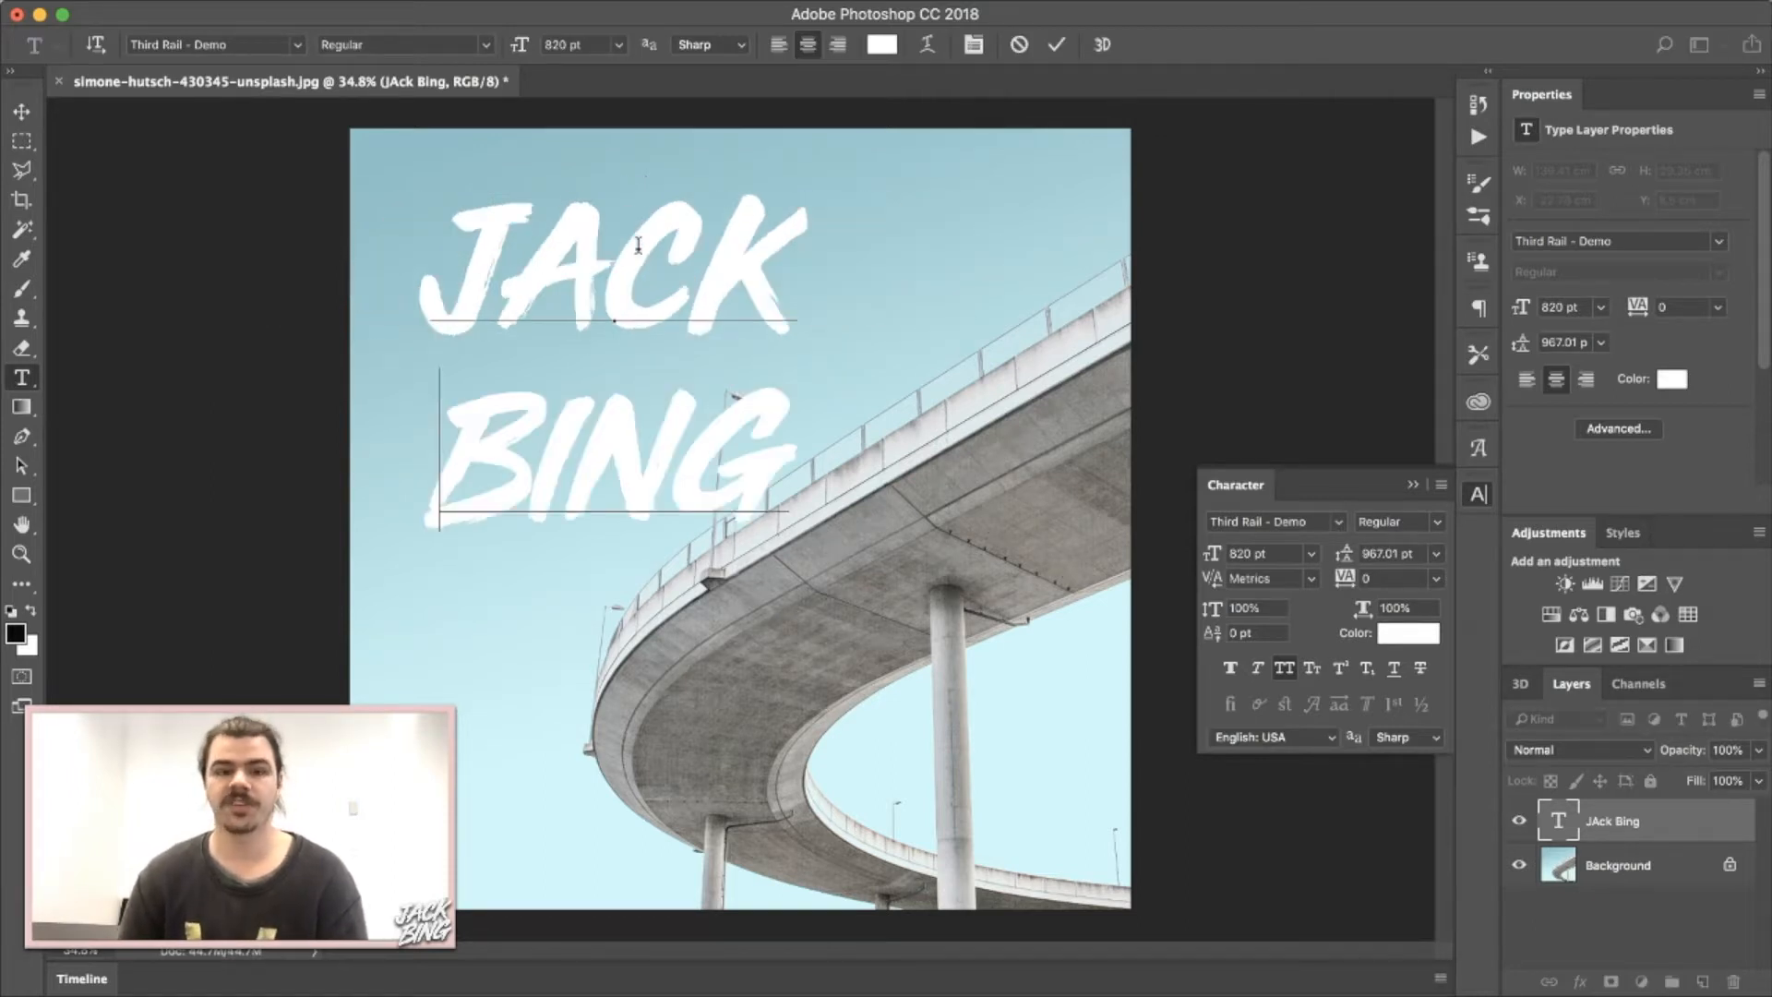
key("super+Return")
key("v")
left_click_drag(642, 277, 768, 420)
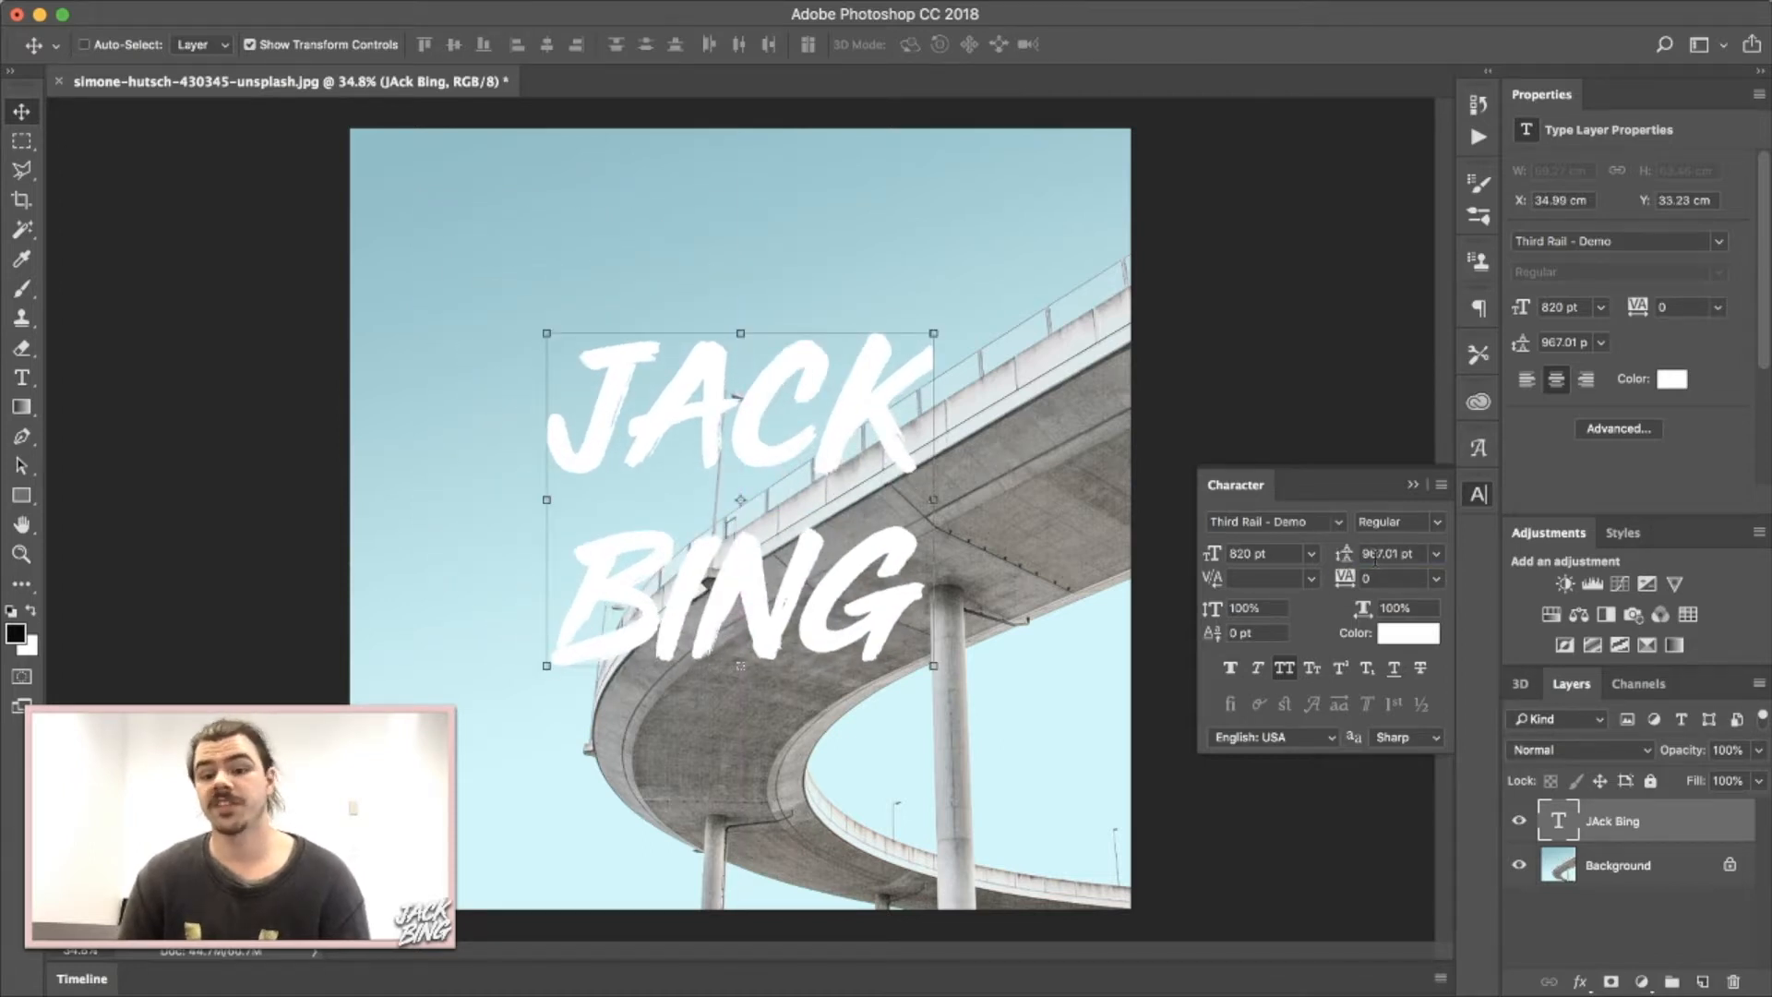
Tighten the leading between the two lines to 678 pt.
left_click_drag(1361, 553, 1407, 554)
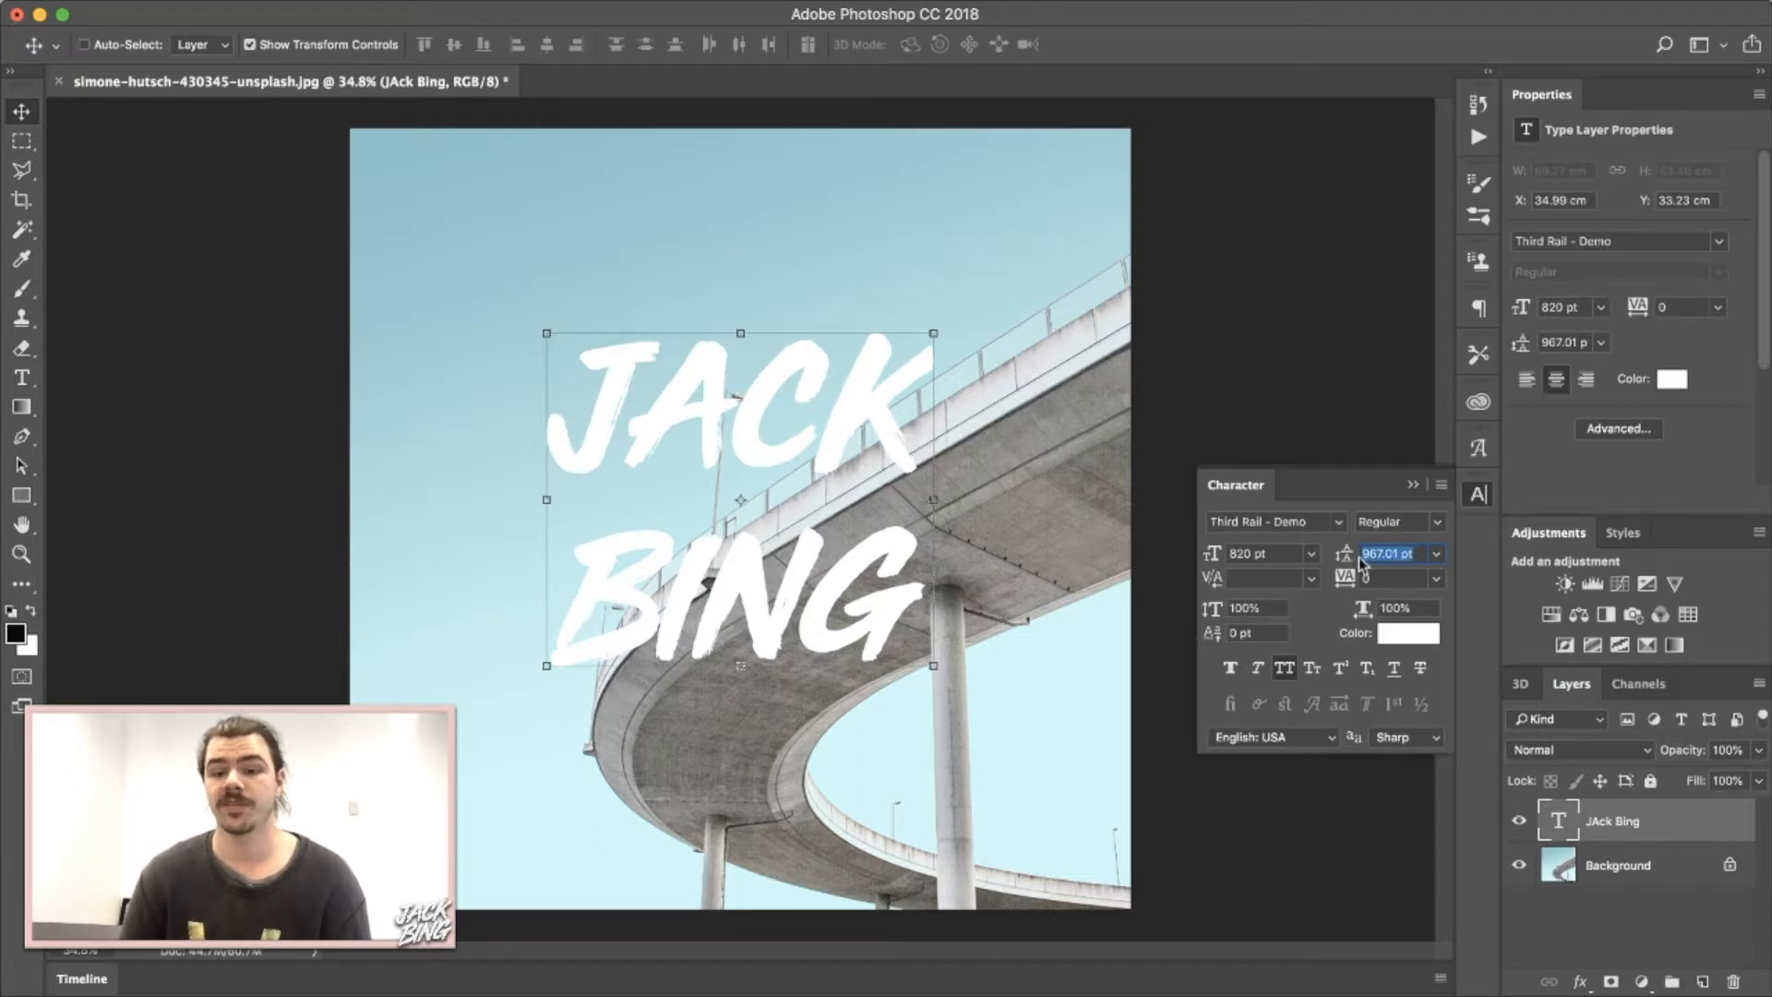
left_click_drag(1343, 557, 1123, 573)
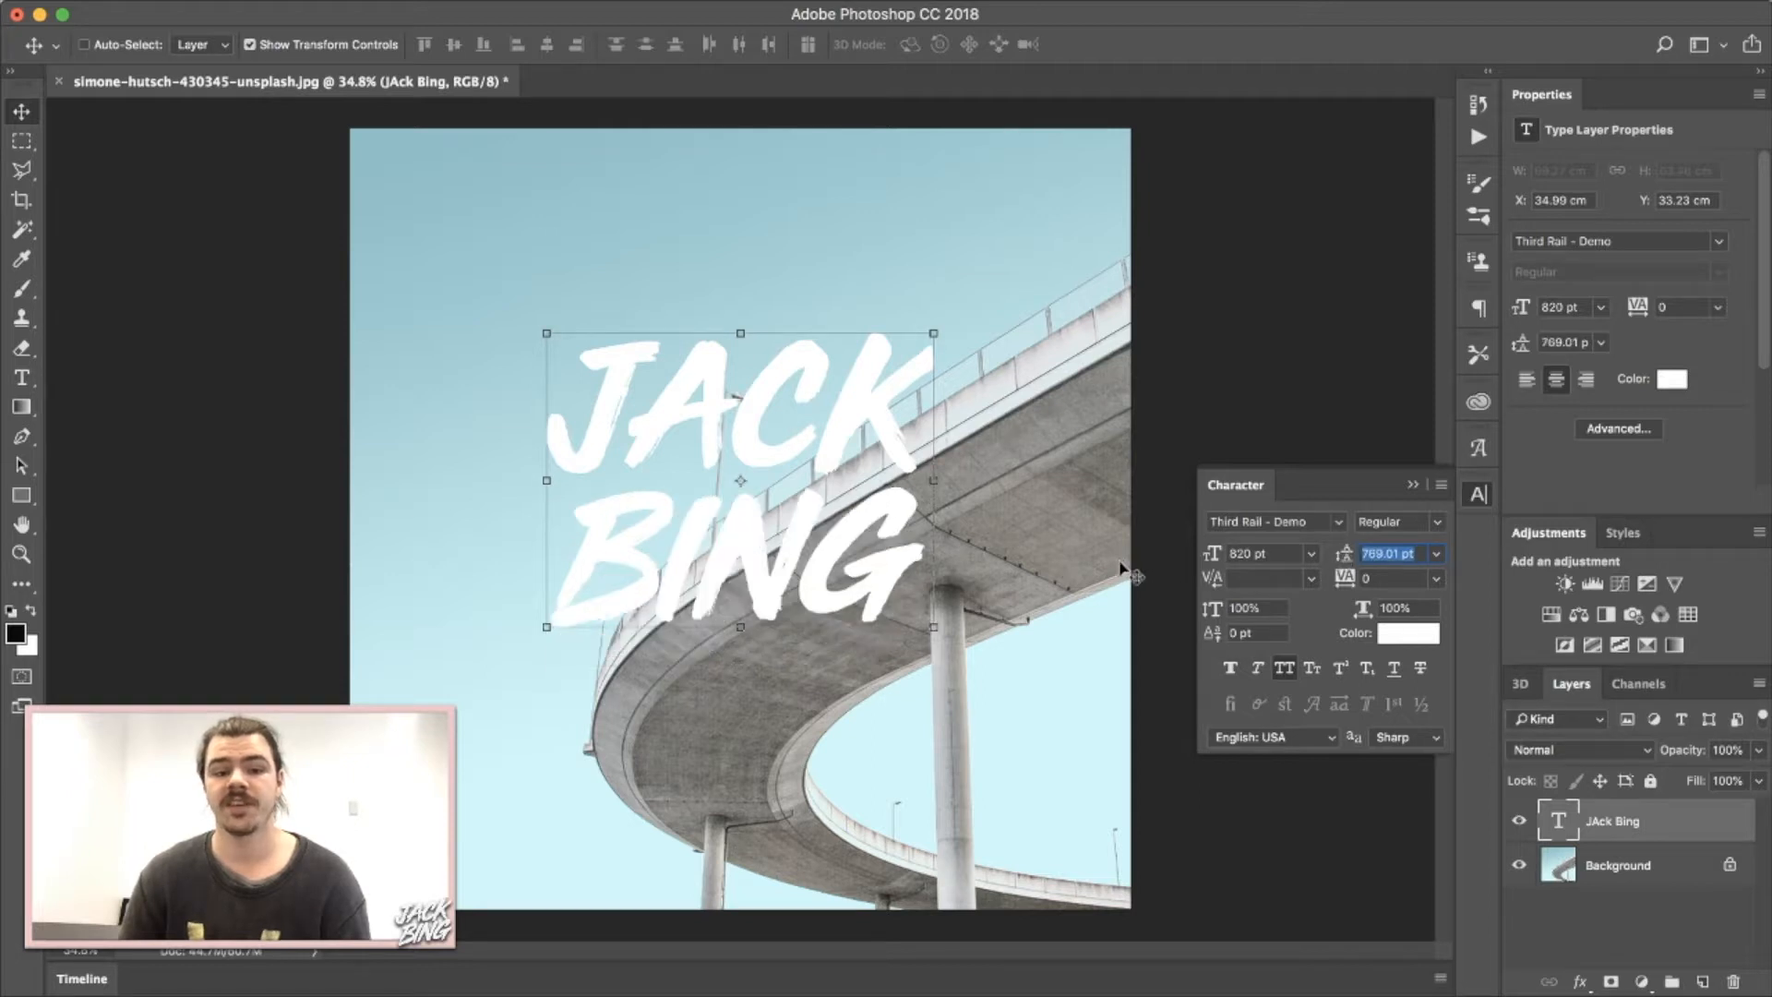
left_click_drag(1335, 561, 1325, 560)
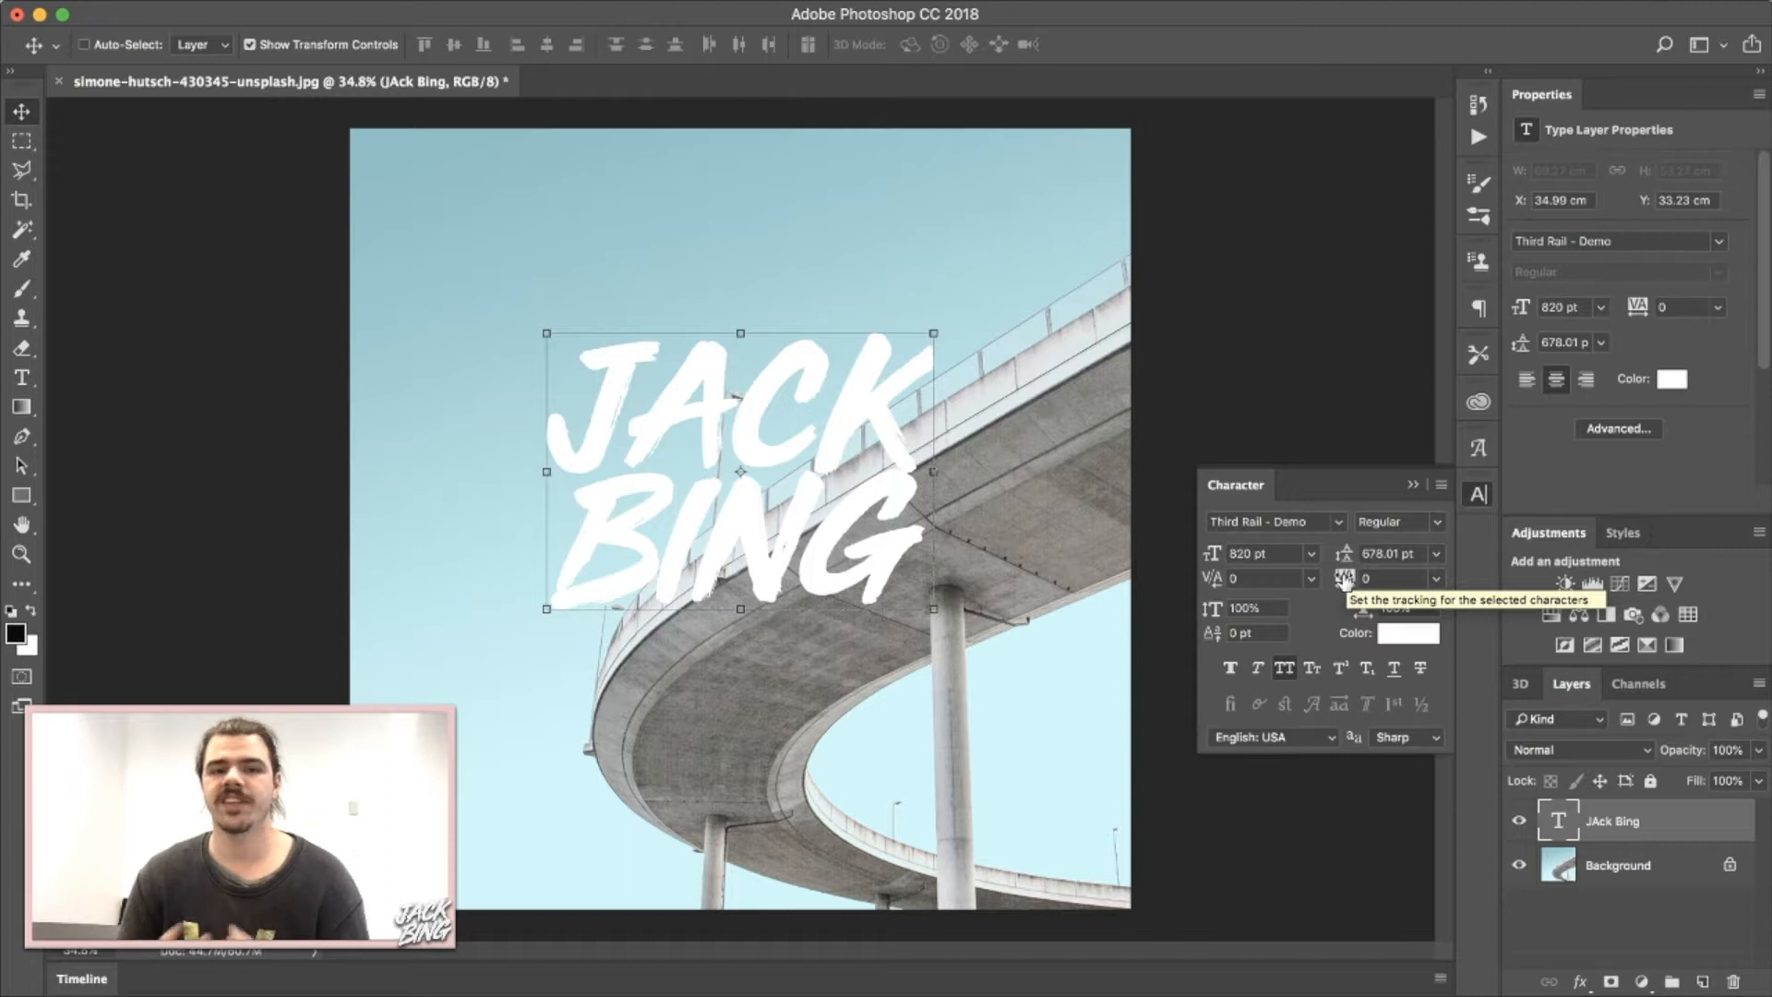
Set the letter tracking to -40 and move the text up and to the left.
left_click_drag(1344, 577, 1349, 577)
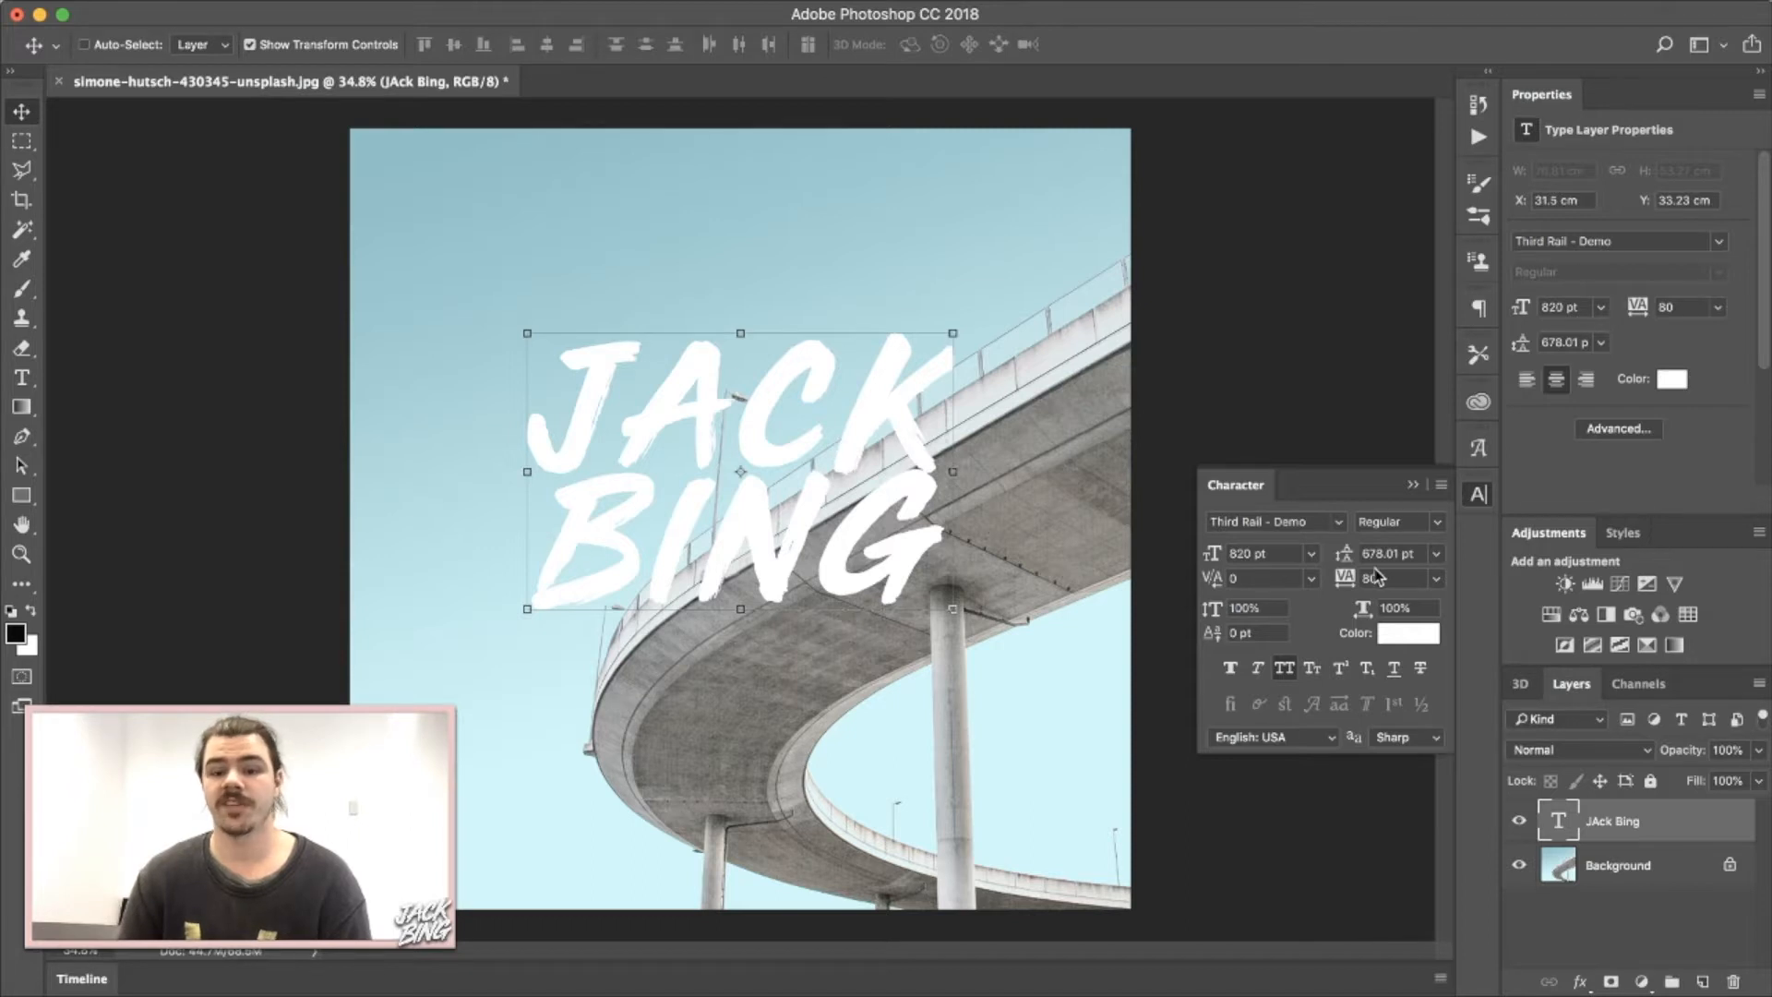
mouse_move(1348, 587)
left_mouse_down()
mouse_move(1304, 579)
mouse_move(1327, 581)
left_mouse_up()
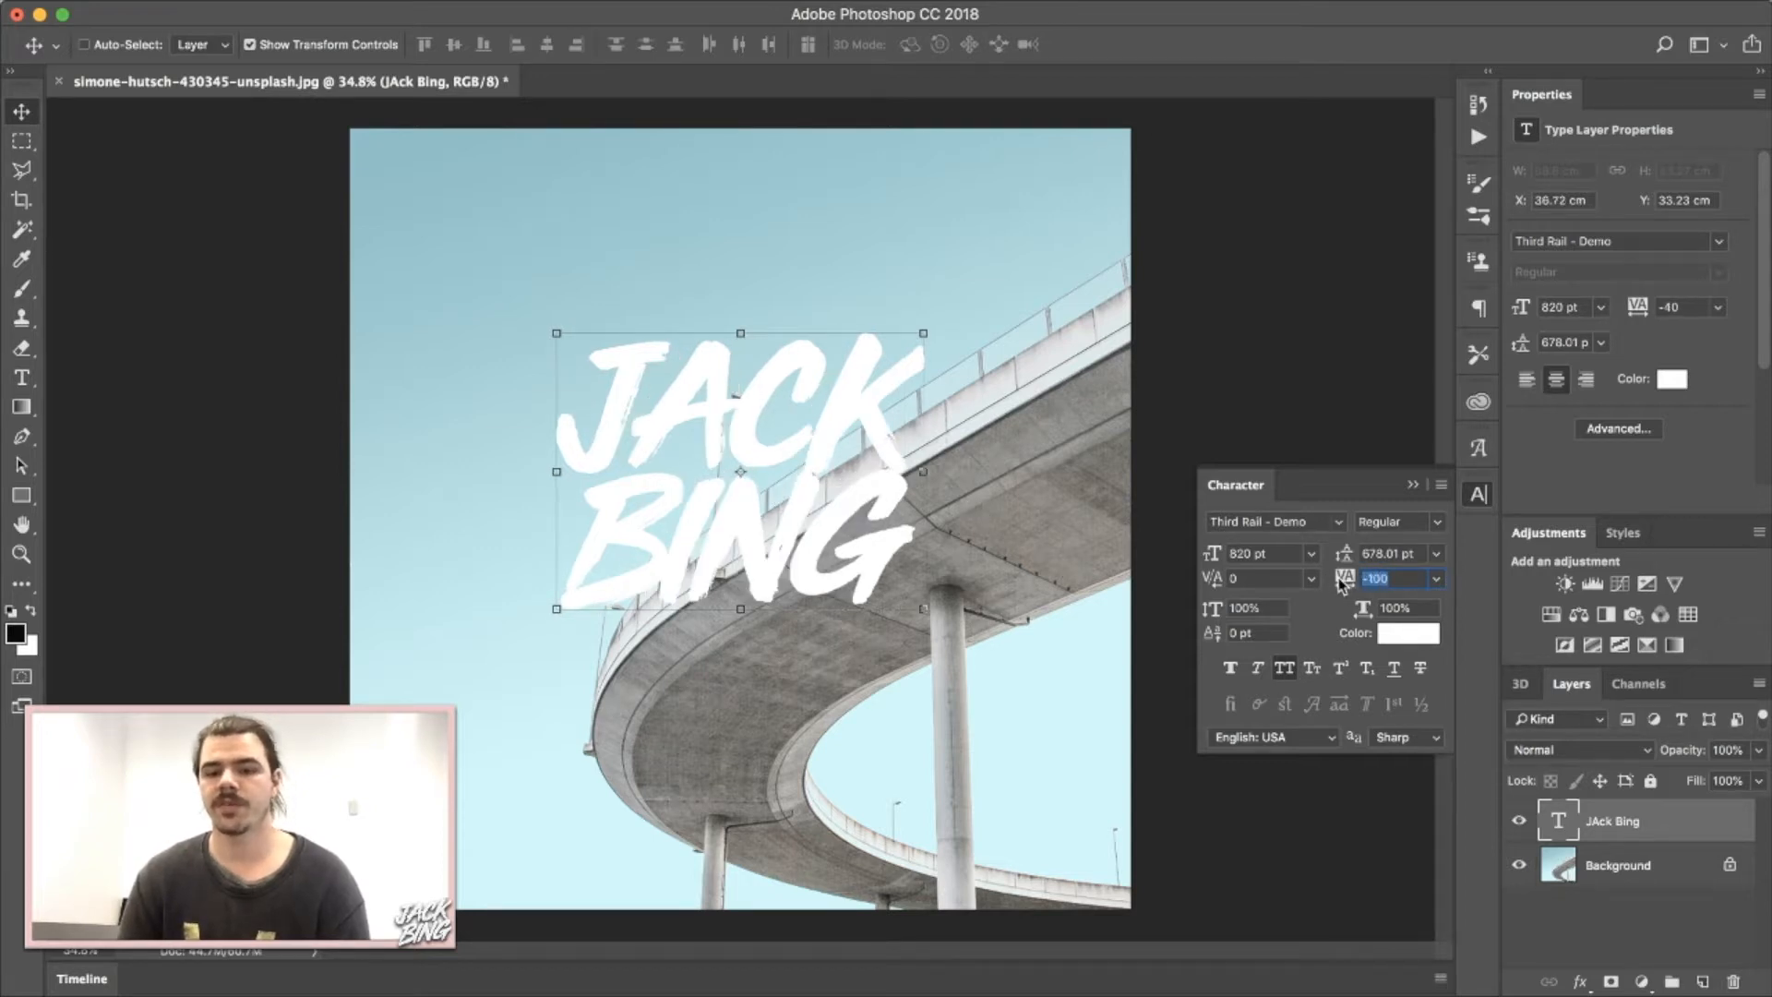
left_click_drag(1341, 584, 1347, 584)
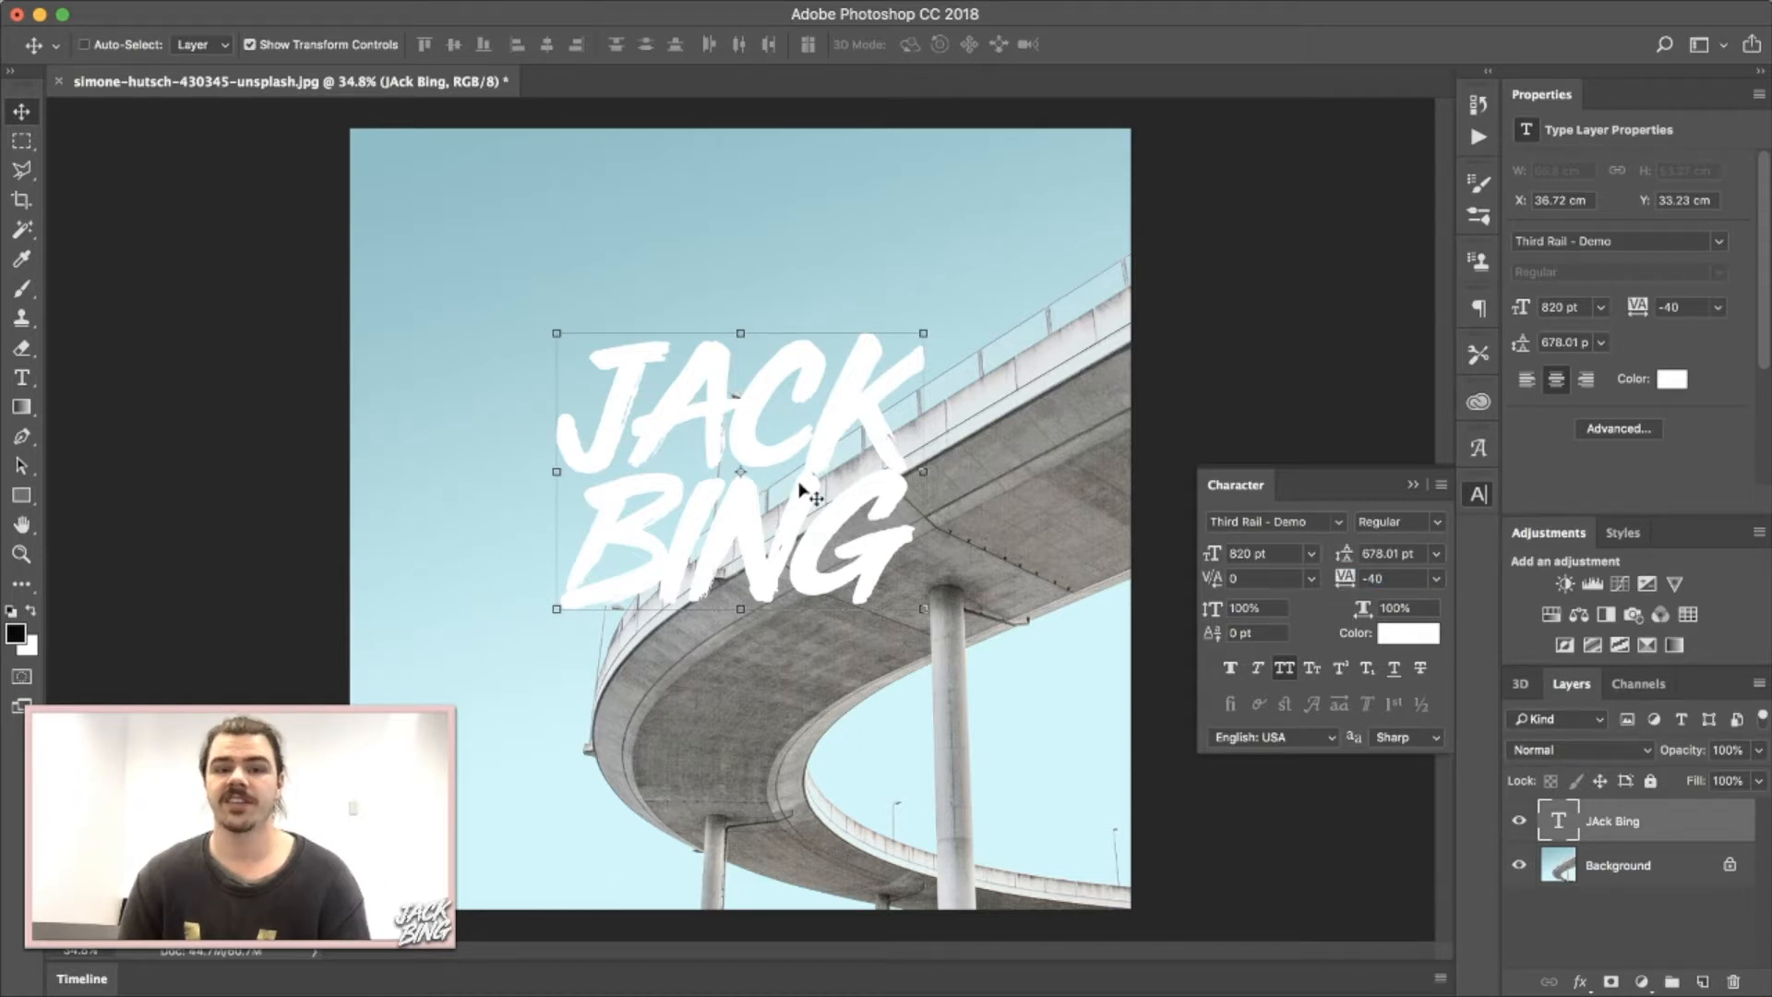
left_click(1403, 578)
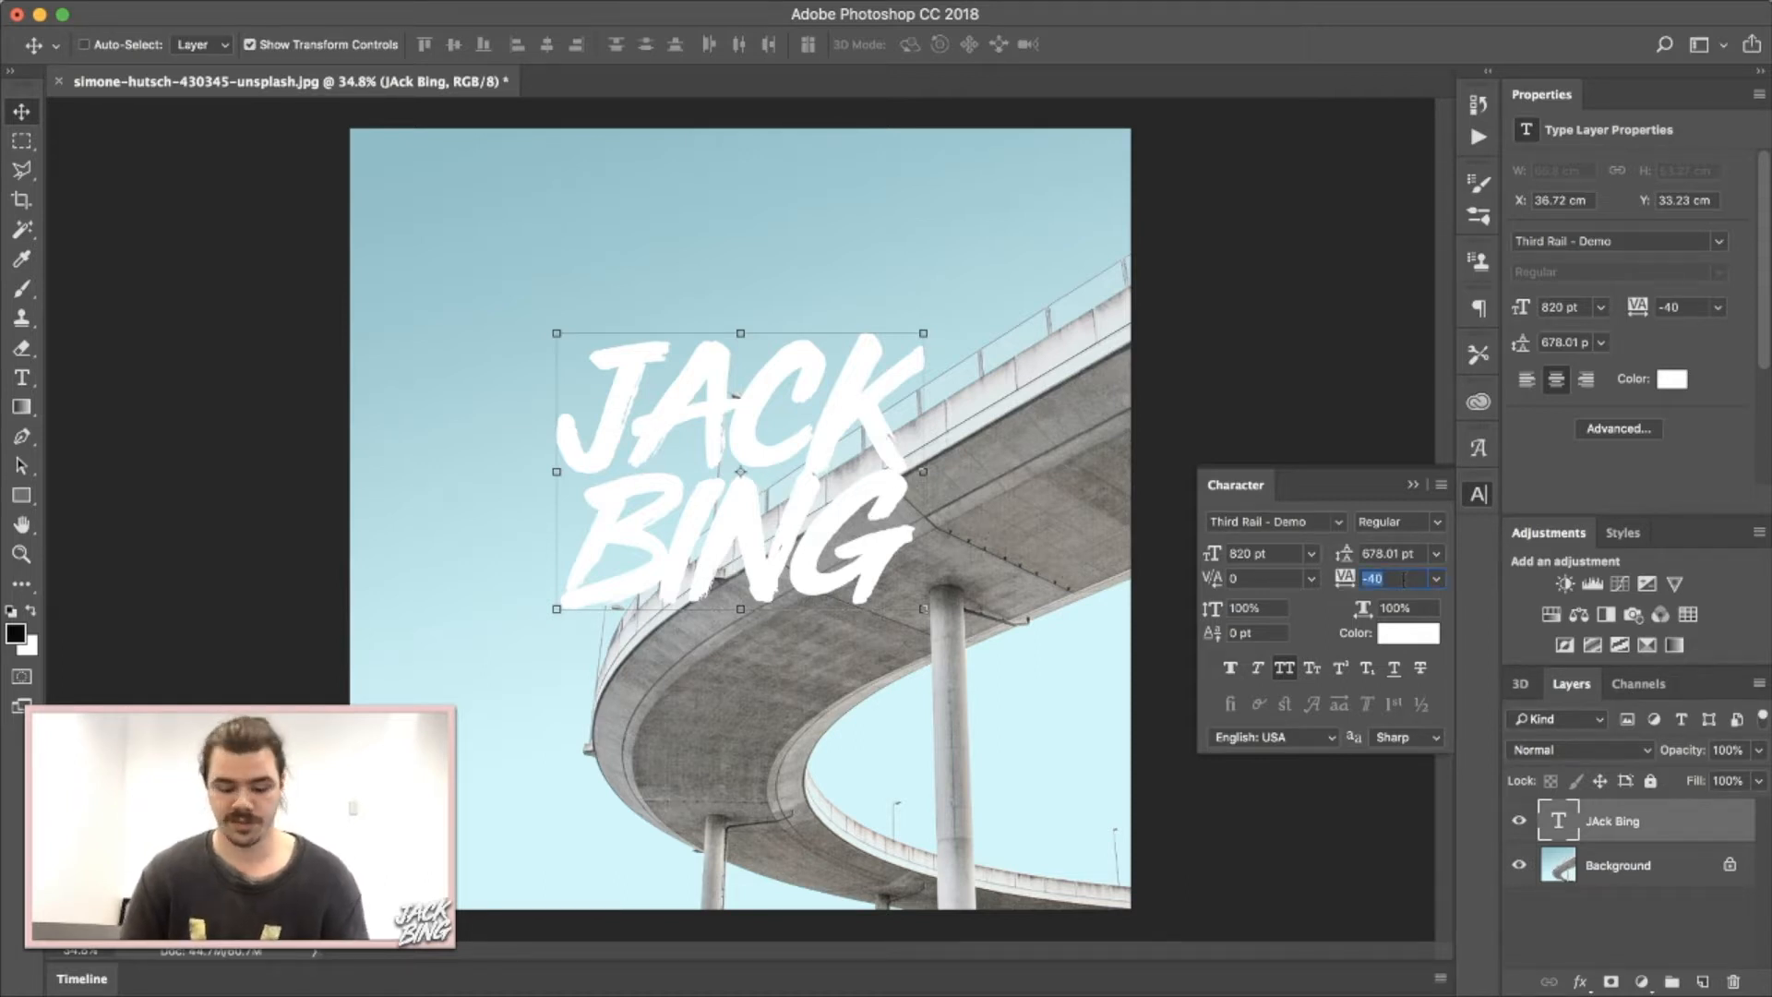
left_click(1364, 579)
key("Delete")
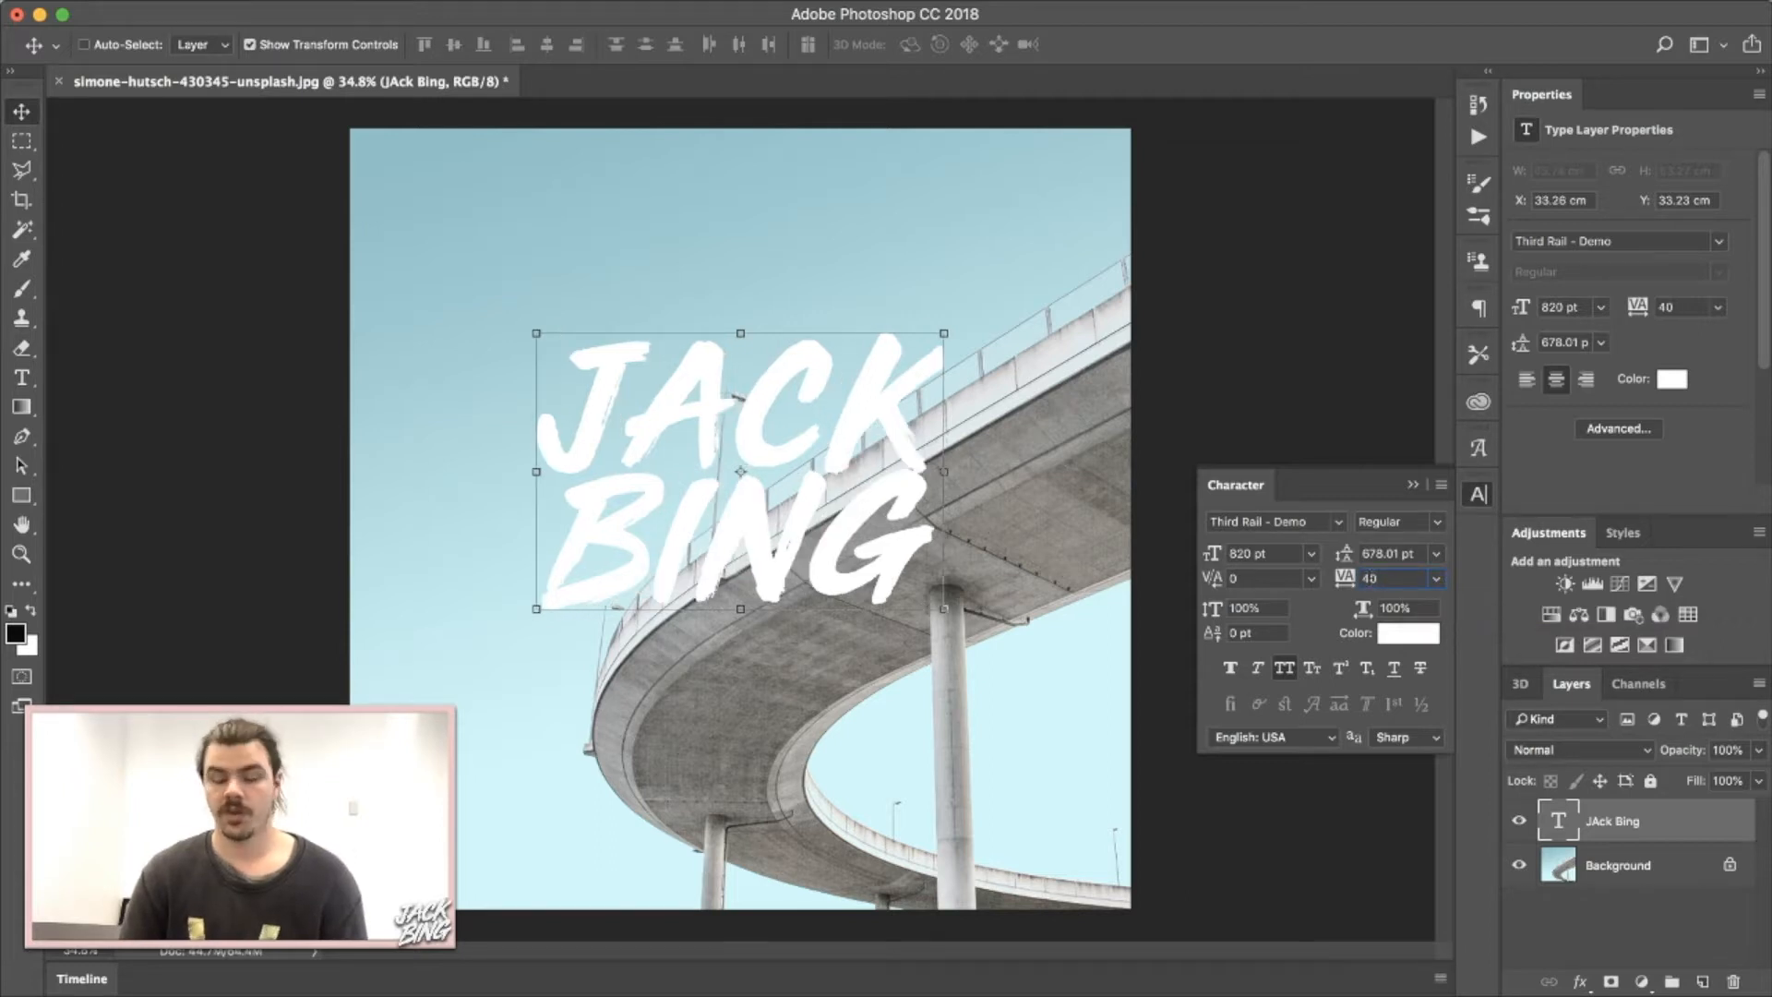
type("-")
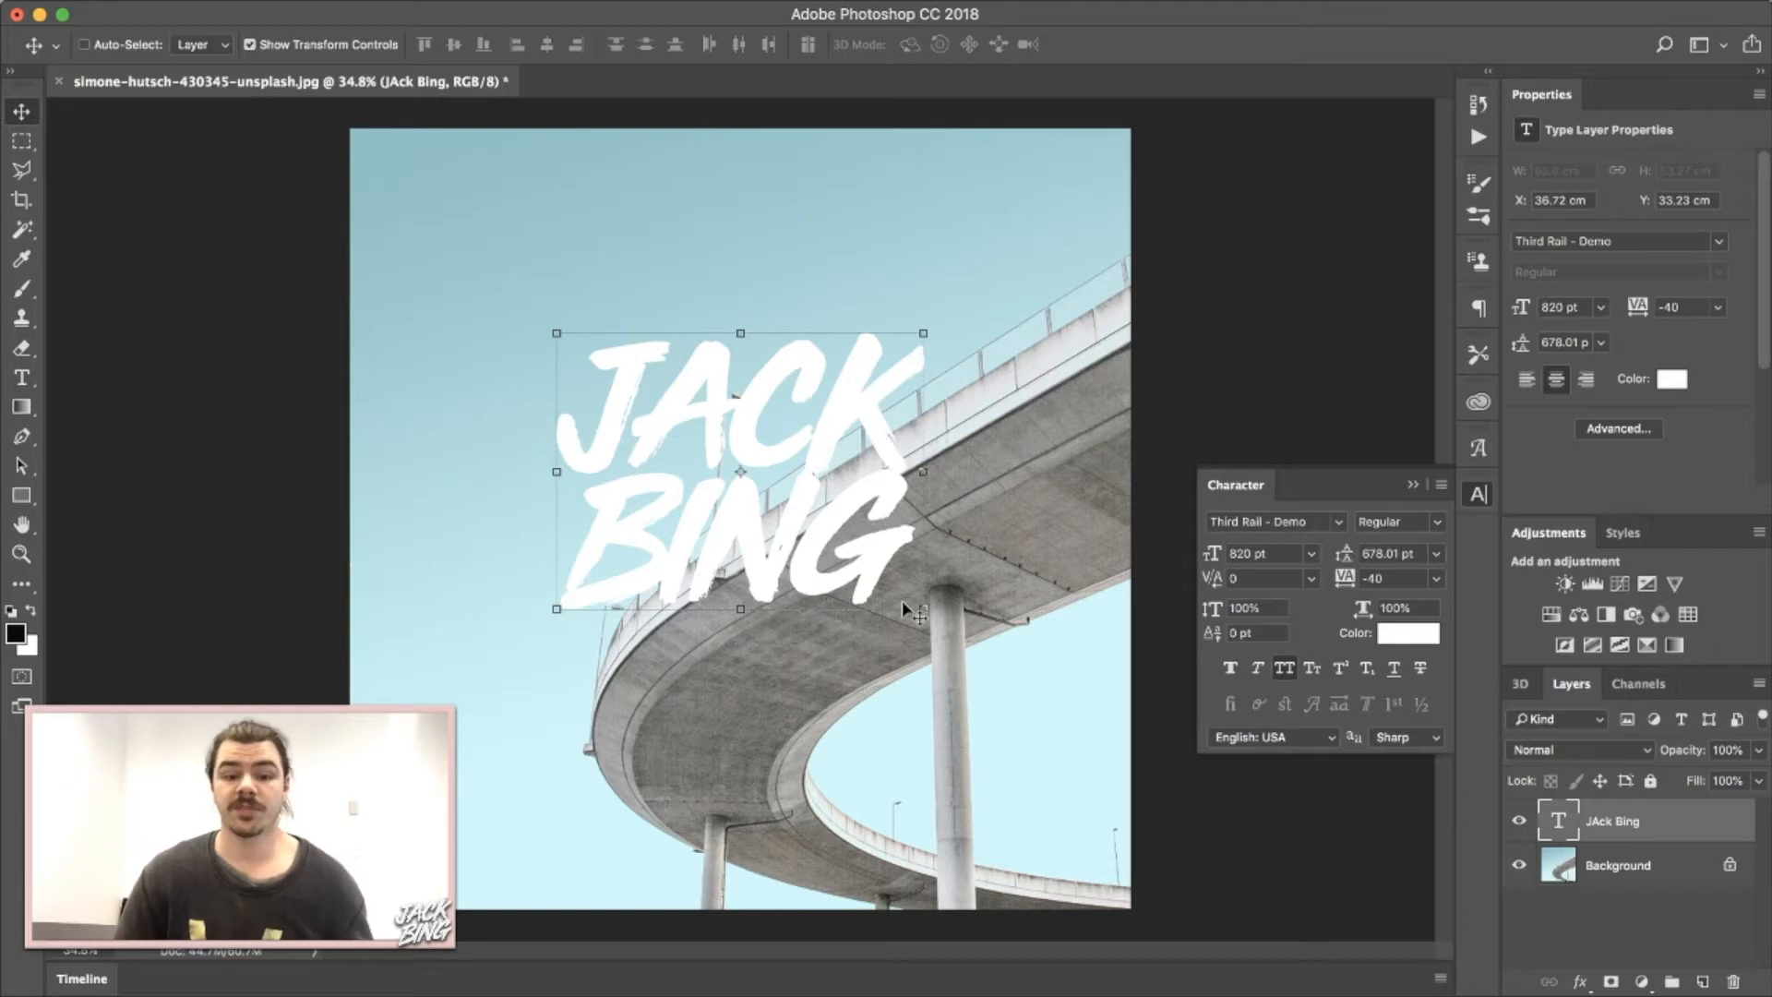
left_click_drag(837, 517, 727, 439)
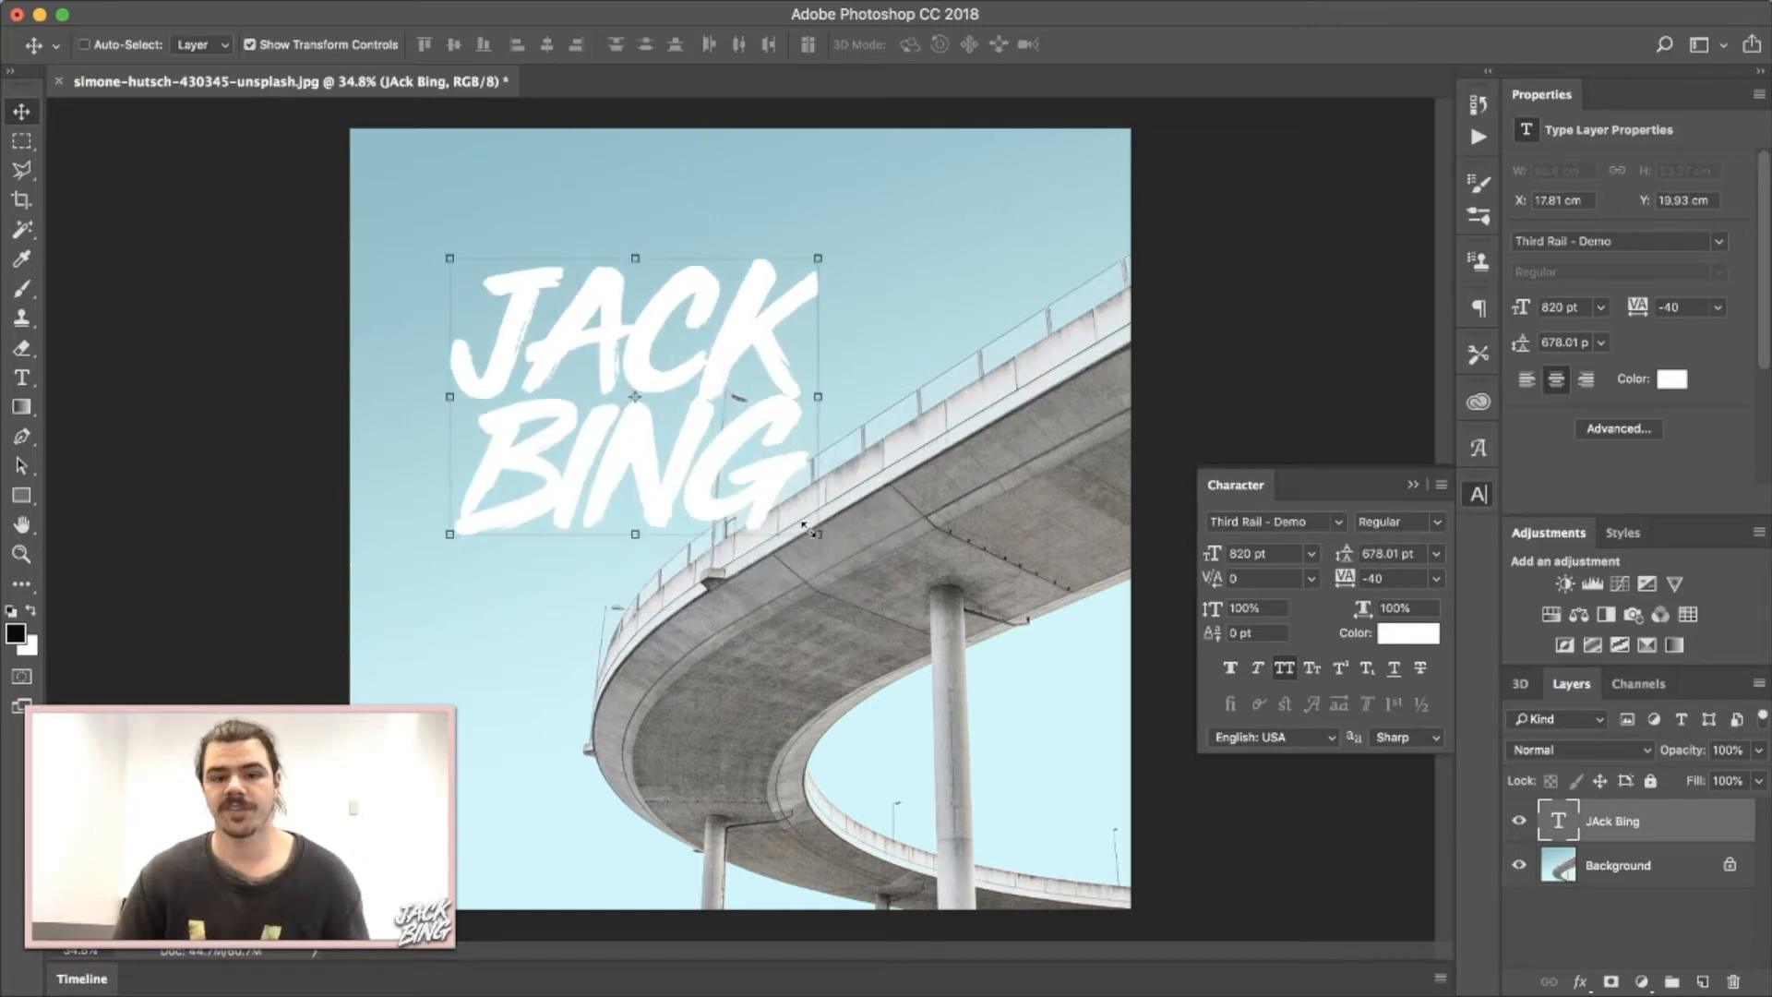
key("ctrl+t")
left_click_drag(987, 717, 998, 728)
left_click_drag(999, 727, 1070, 728)
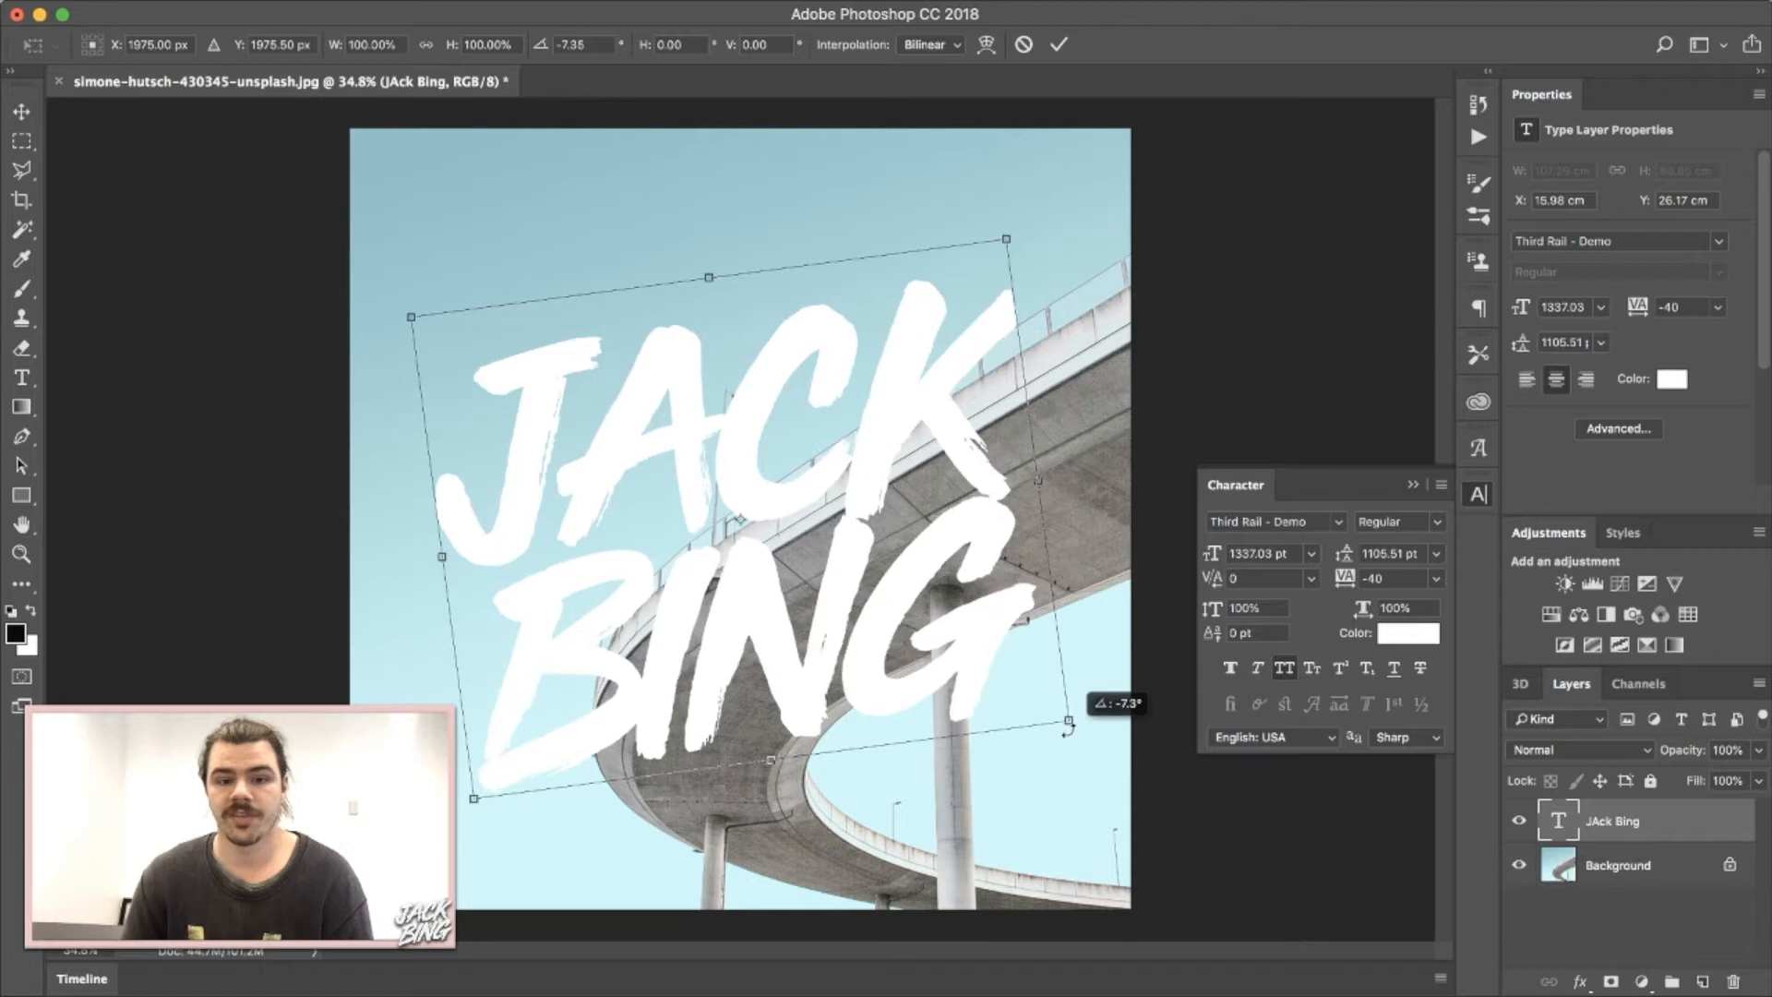
key("Return")
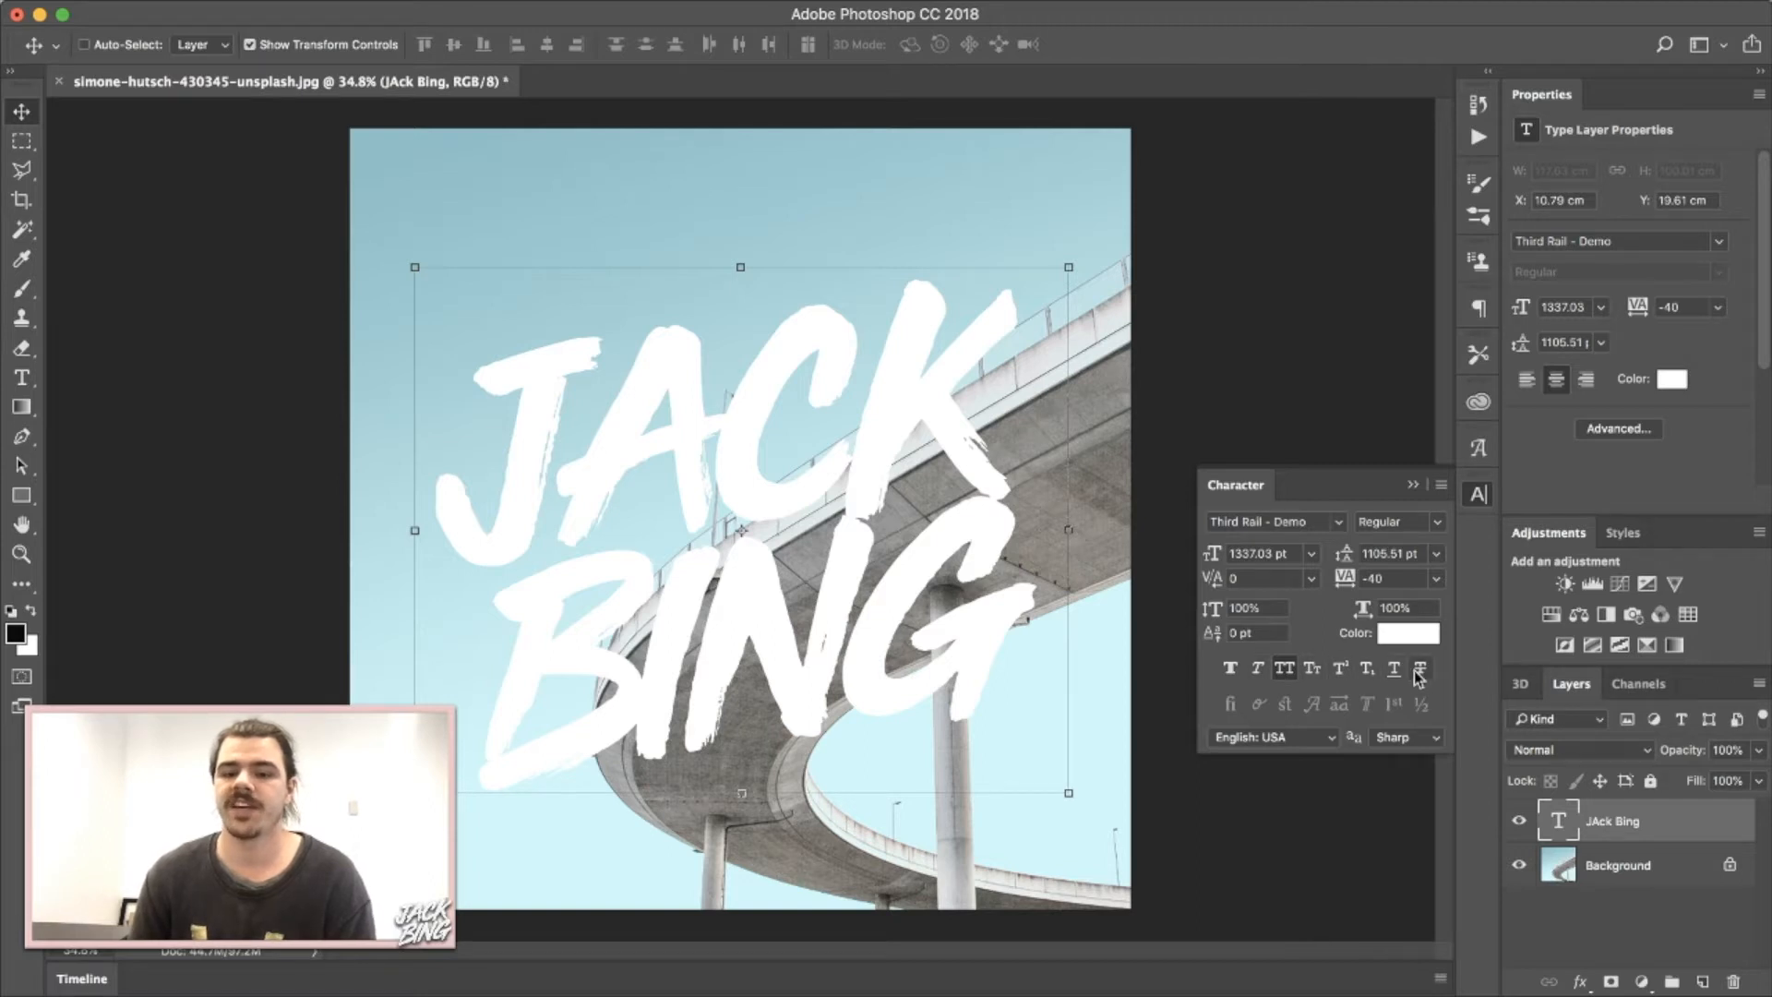
double_click(875, 653)
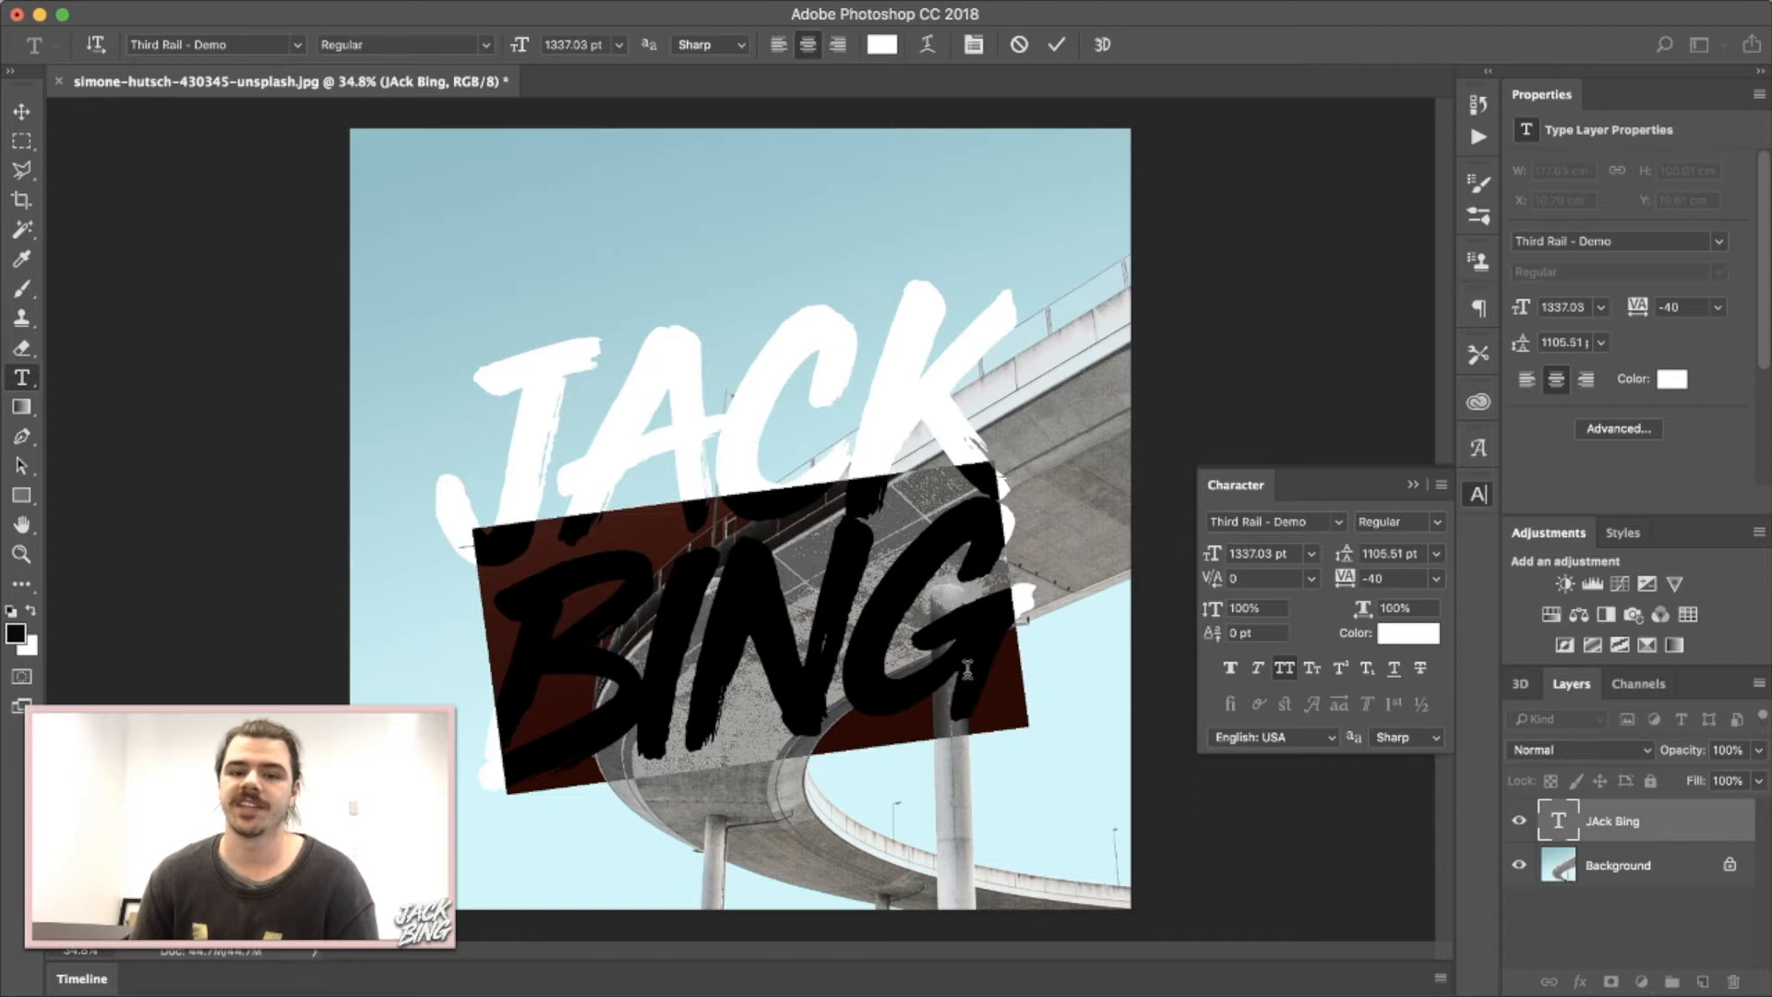
left_click(1230, 668)
left_click(855, 587)
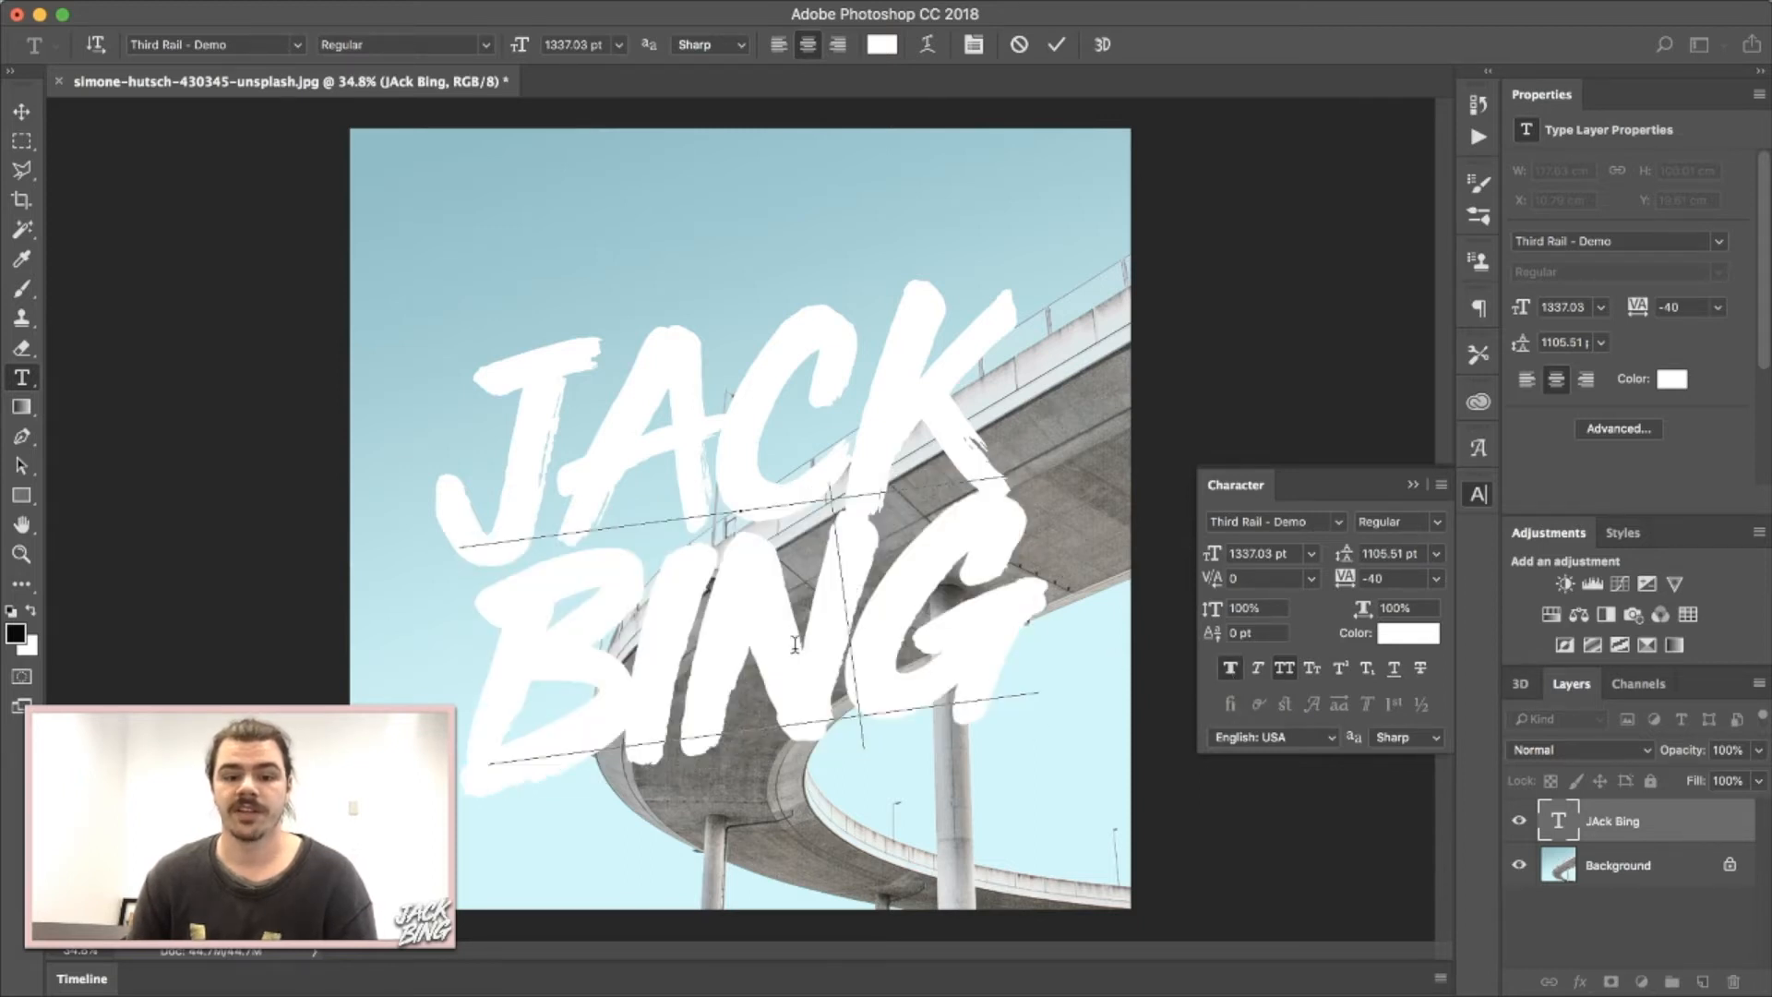
double_click(650, 670)
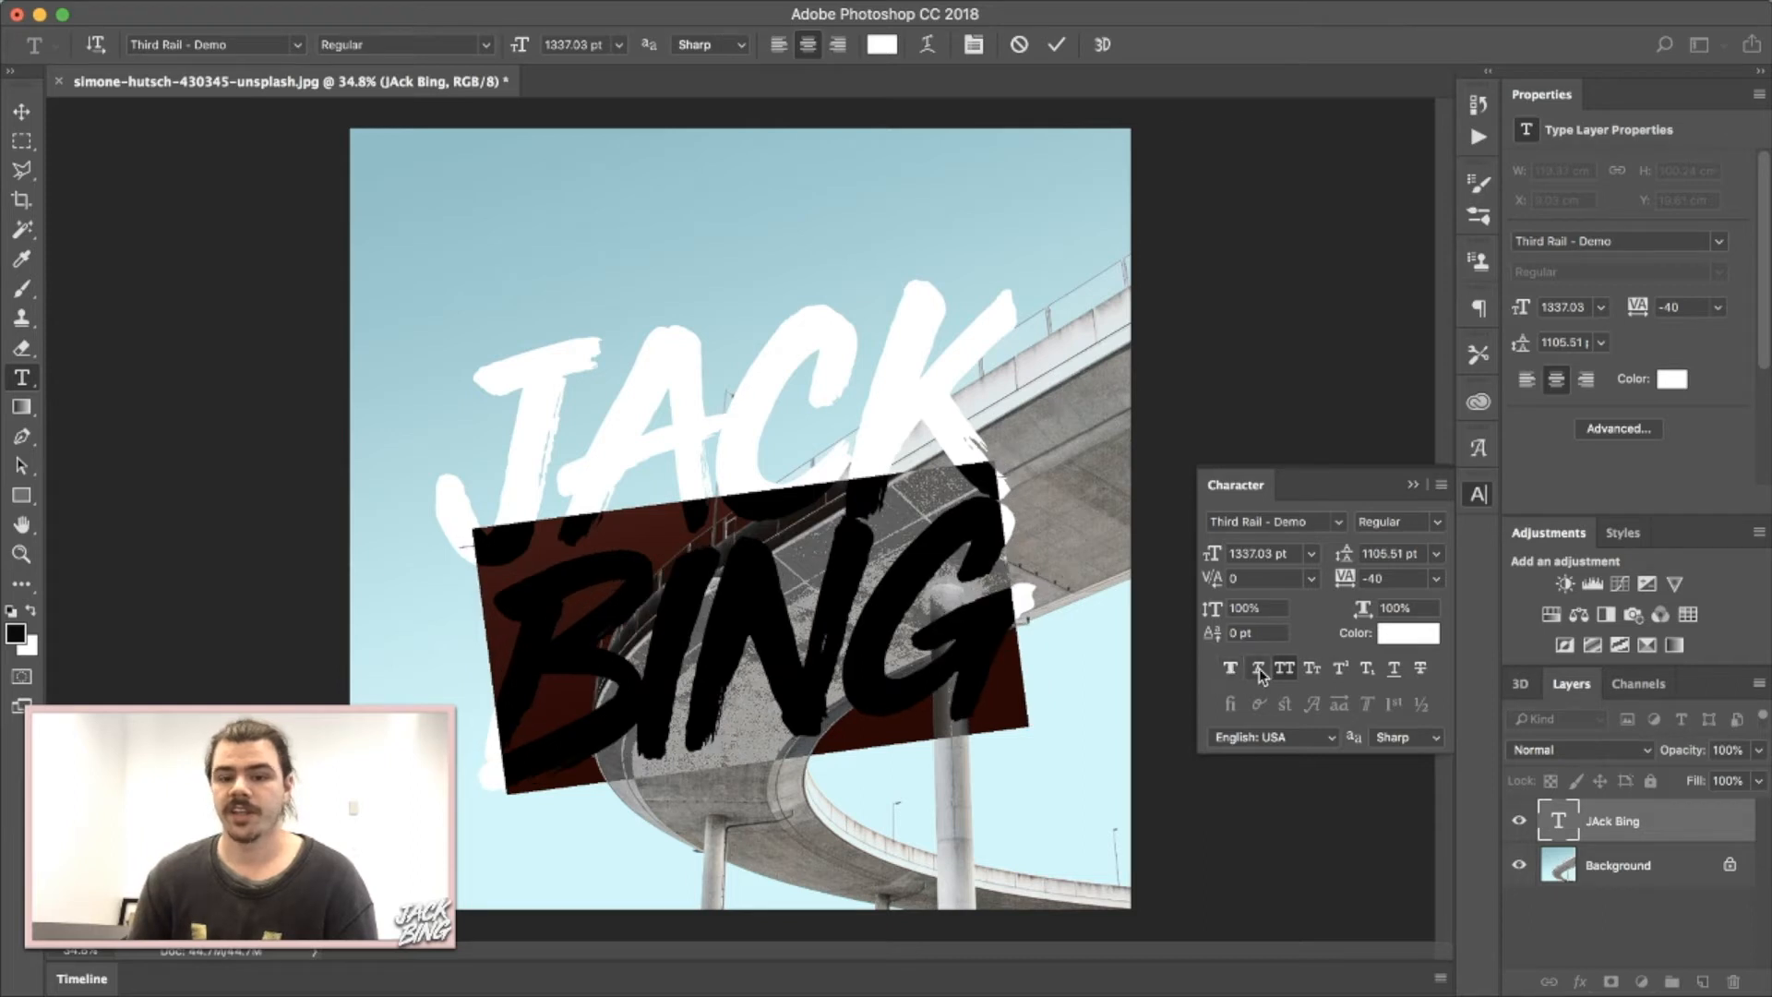
left_click(1258, 671)
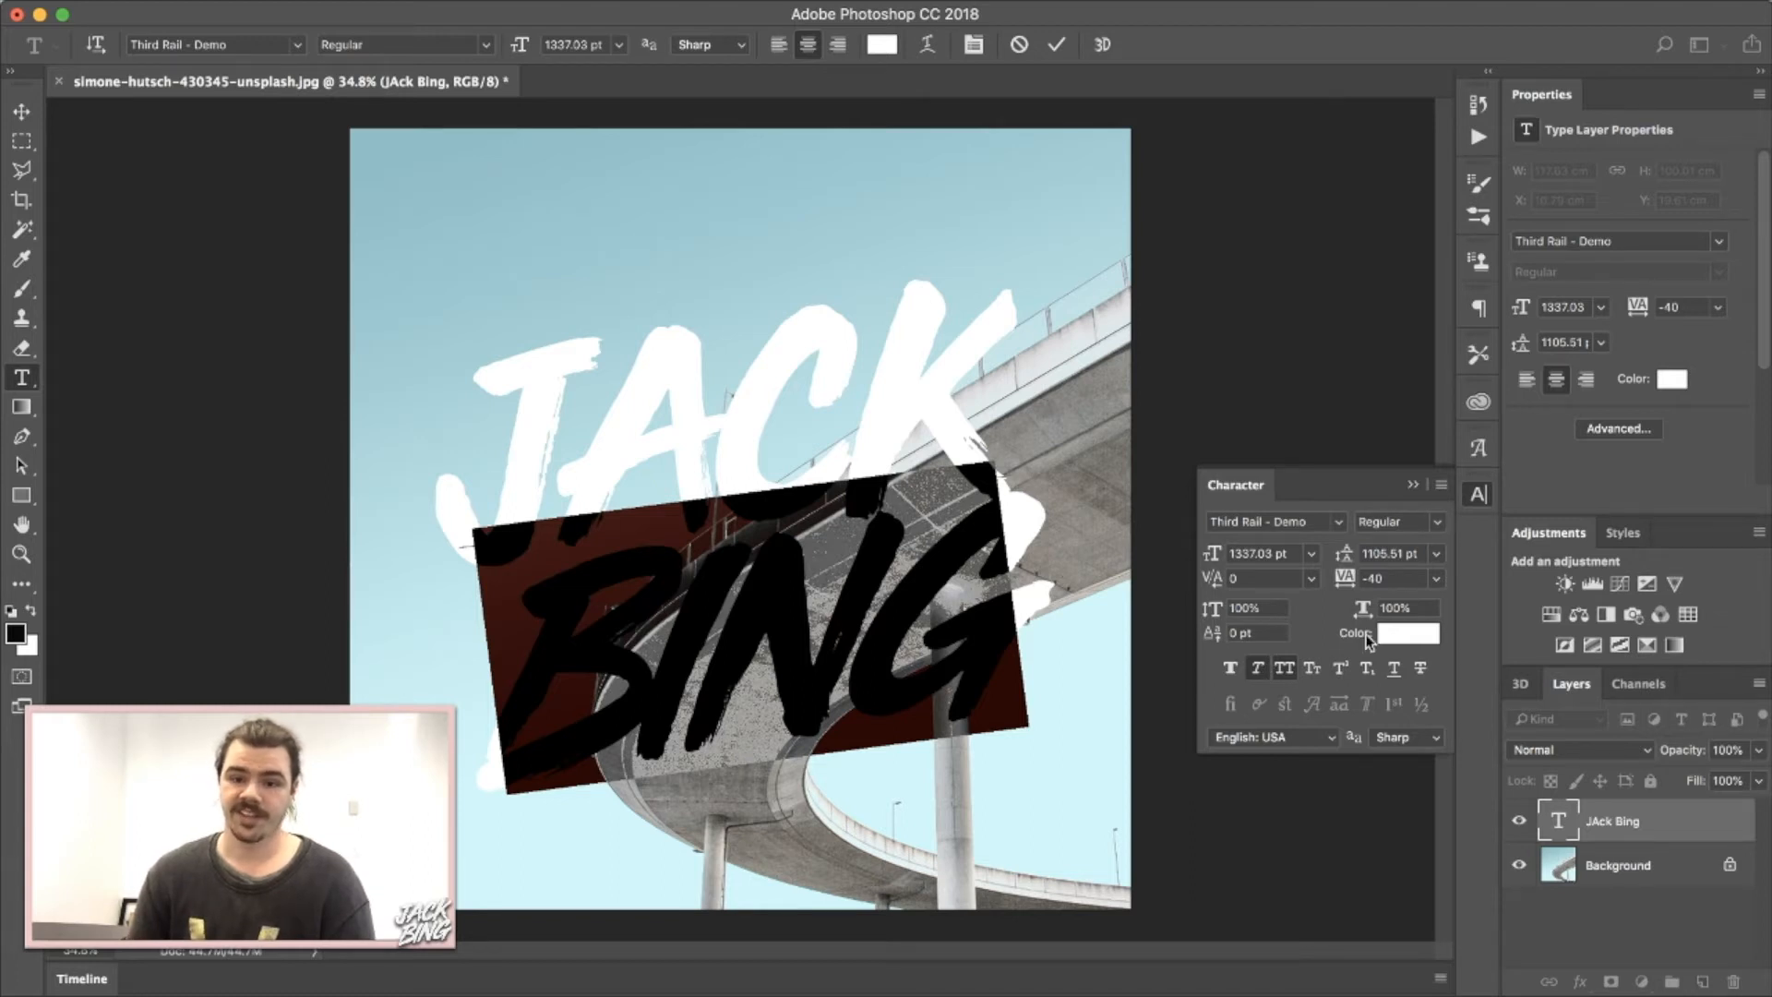
left_click(1283, 677)
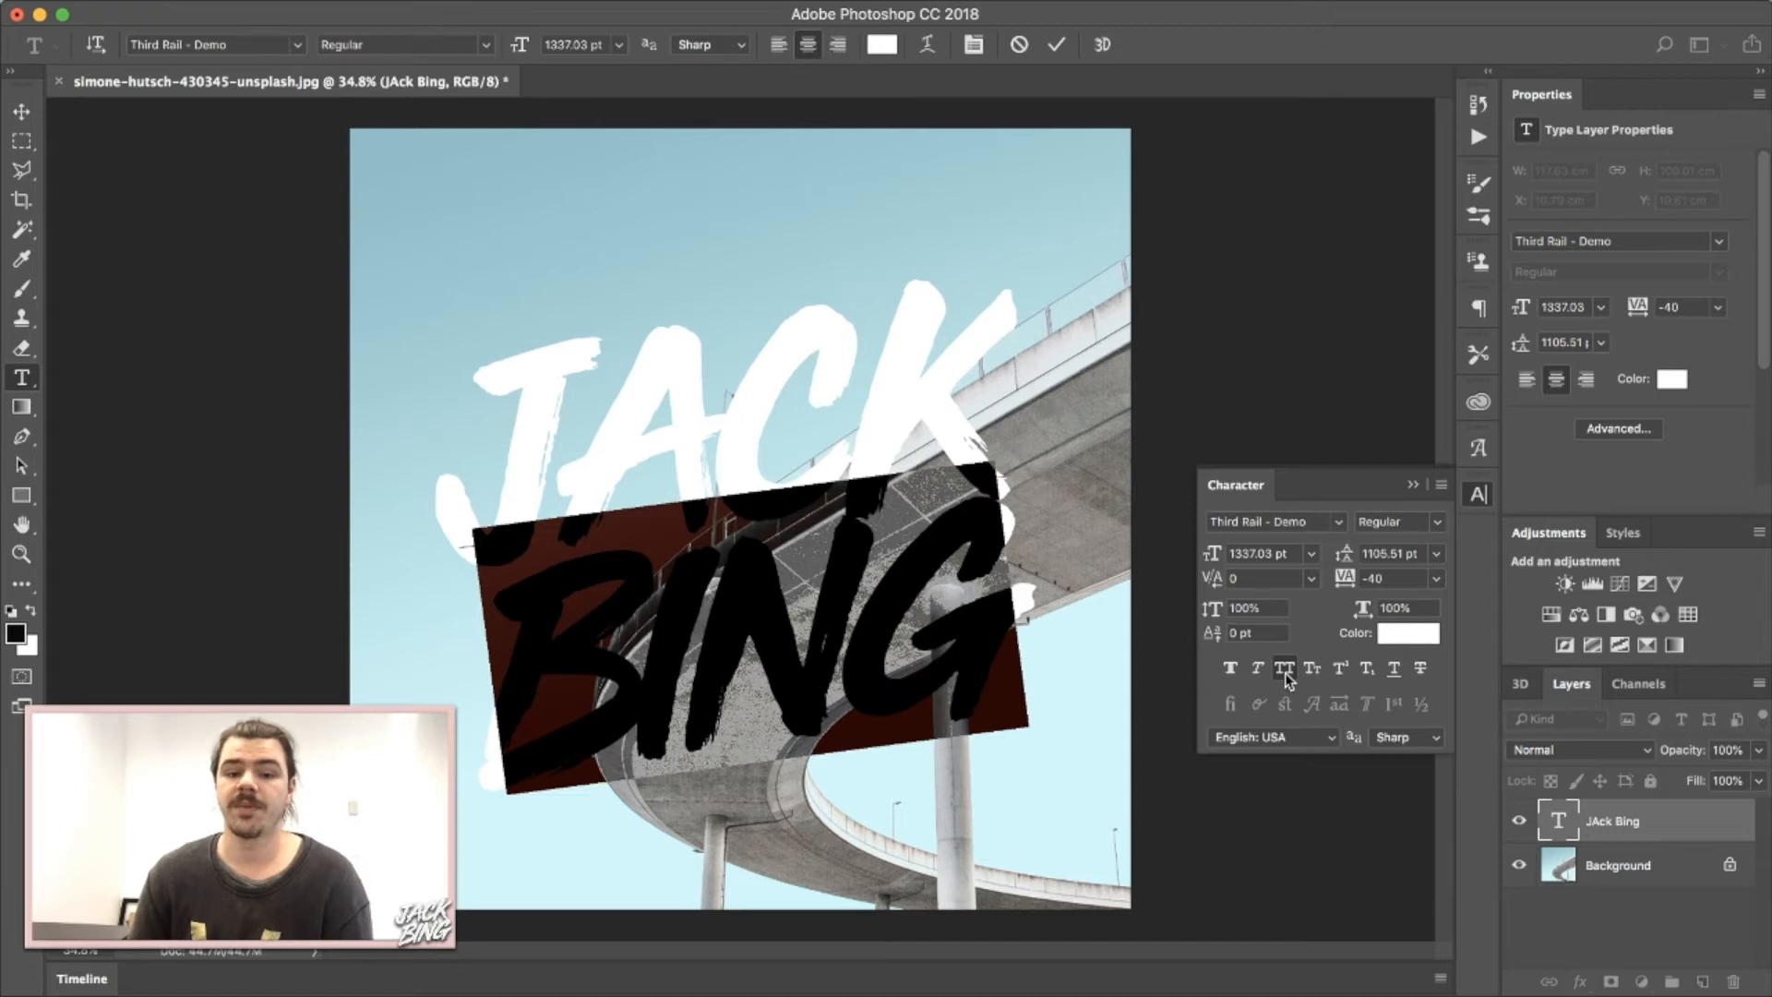
left_click(1285, 672)
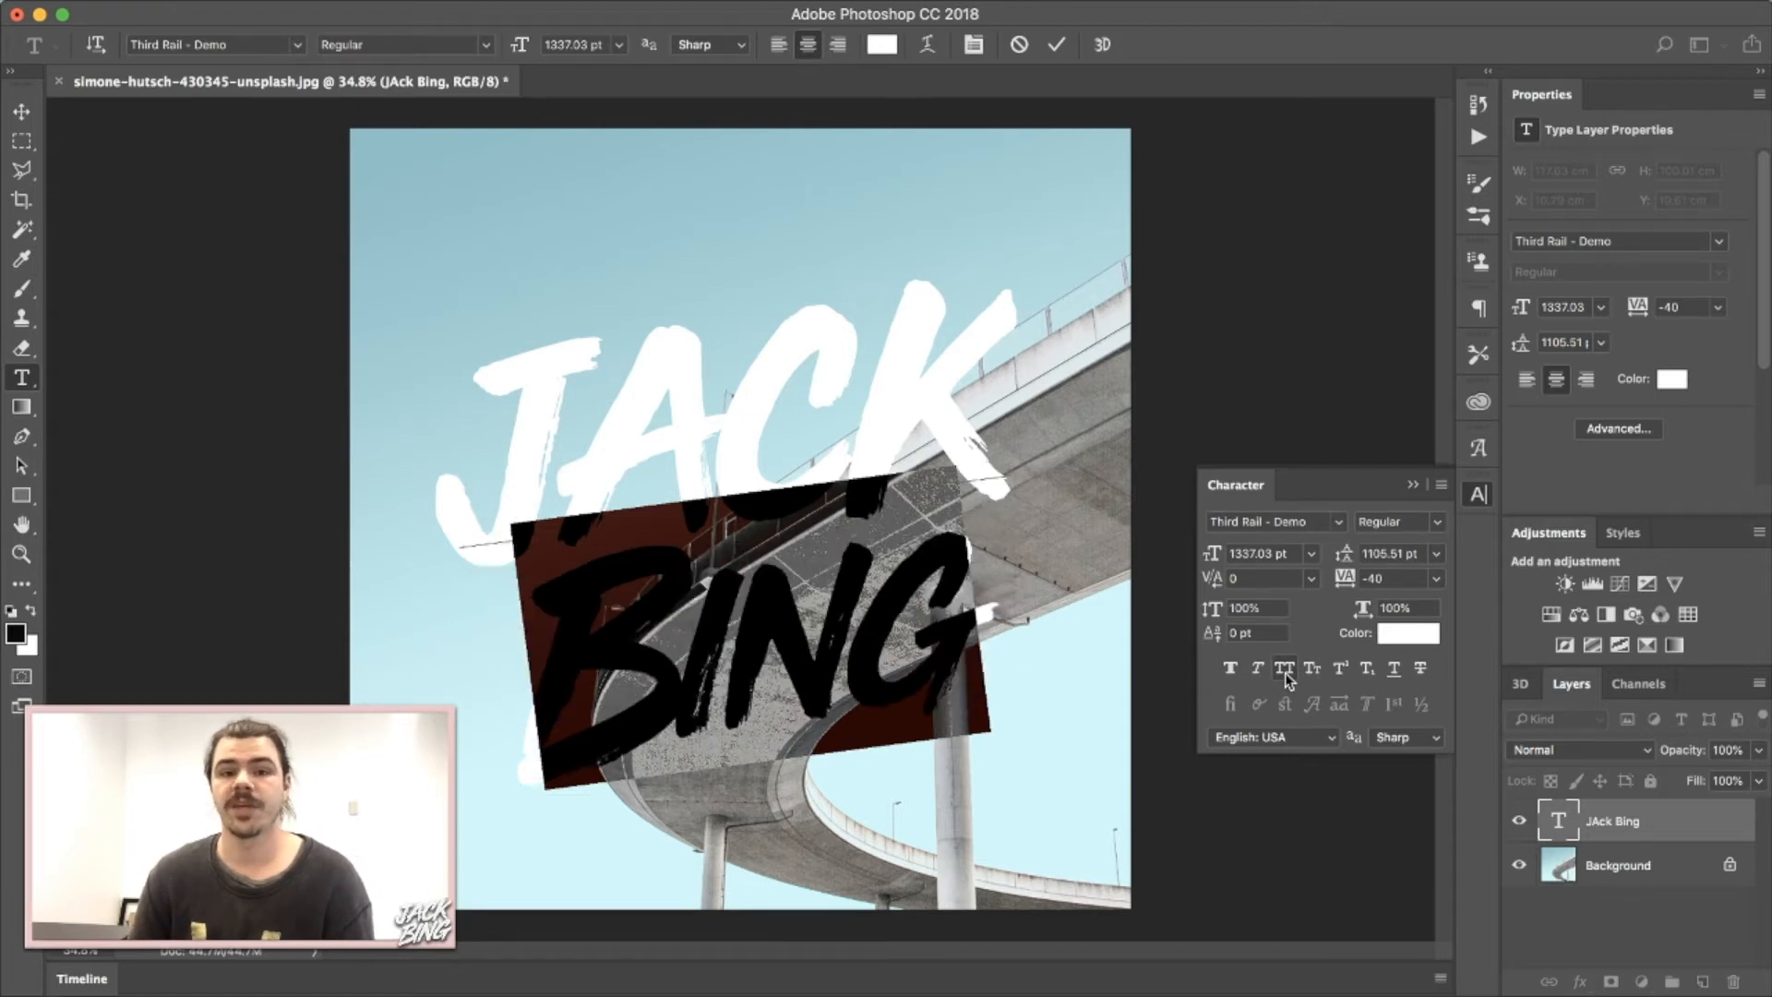
left_click(1285, 672)
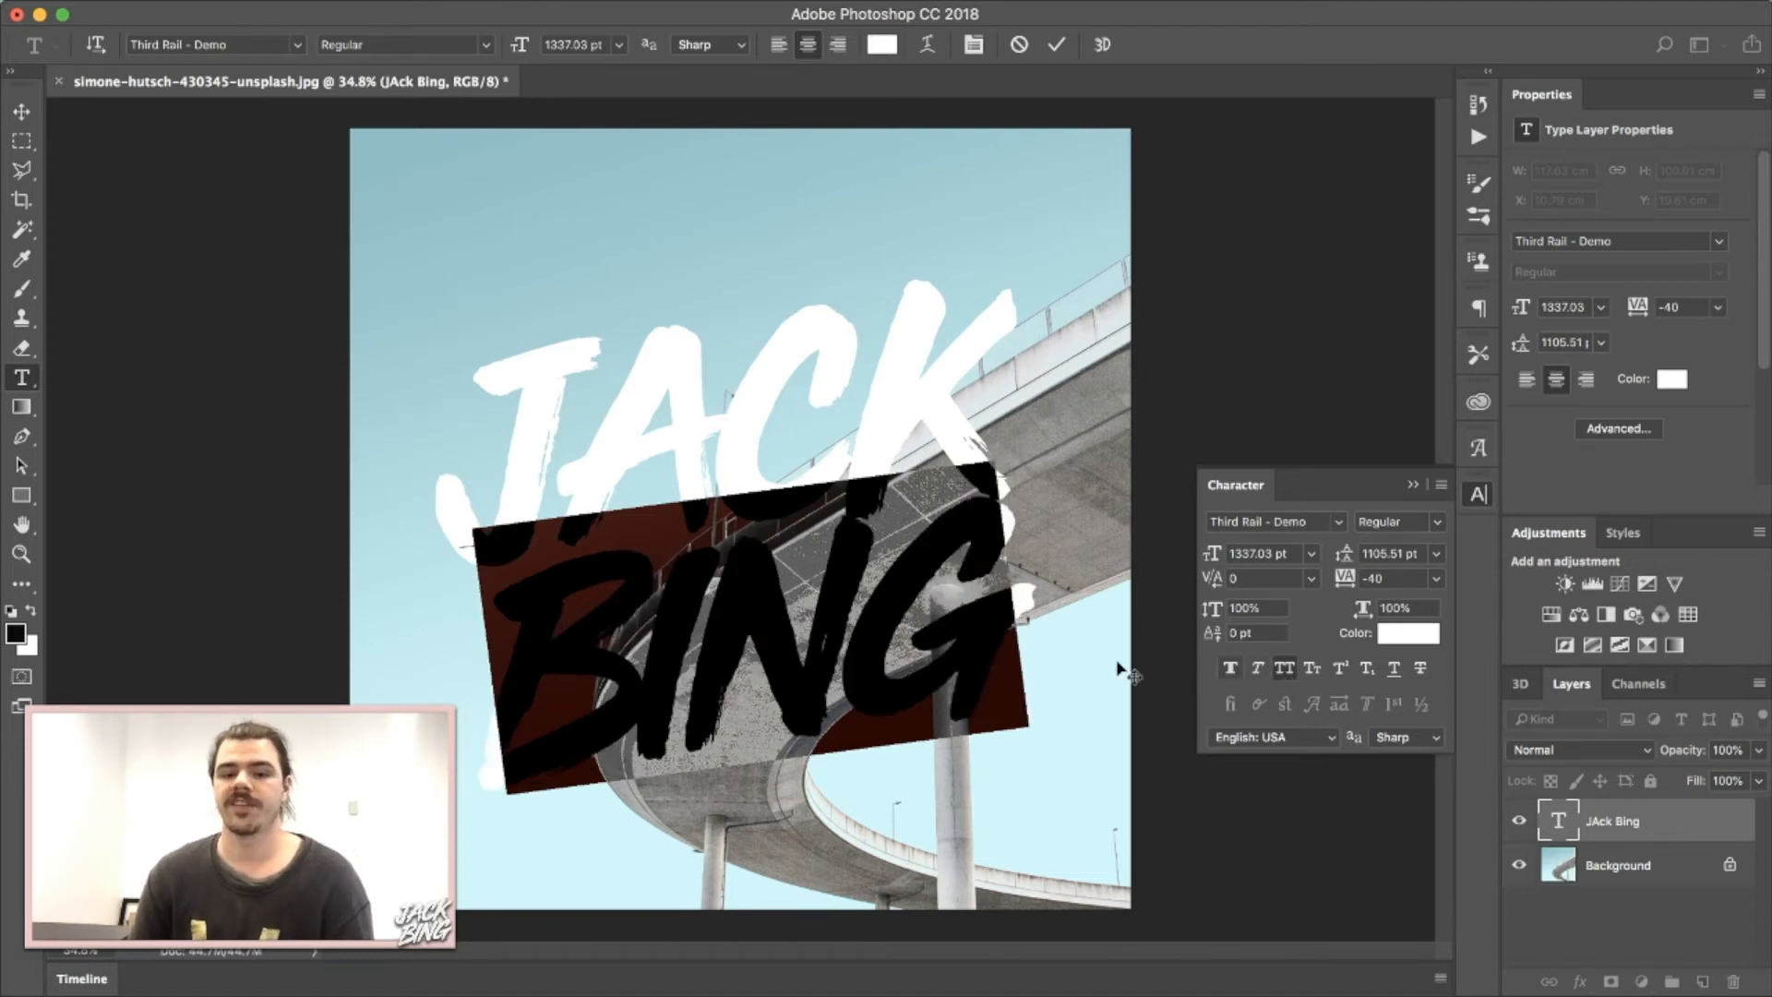
left_click(901, 624)
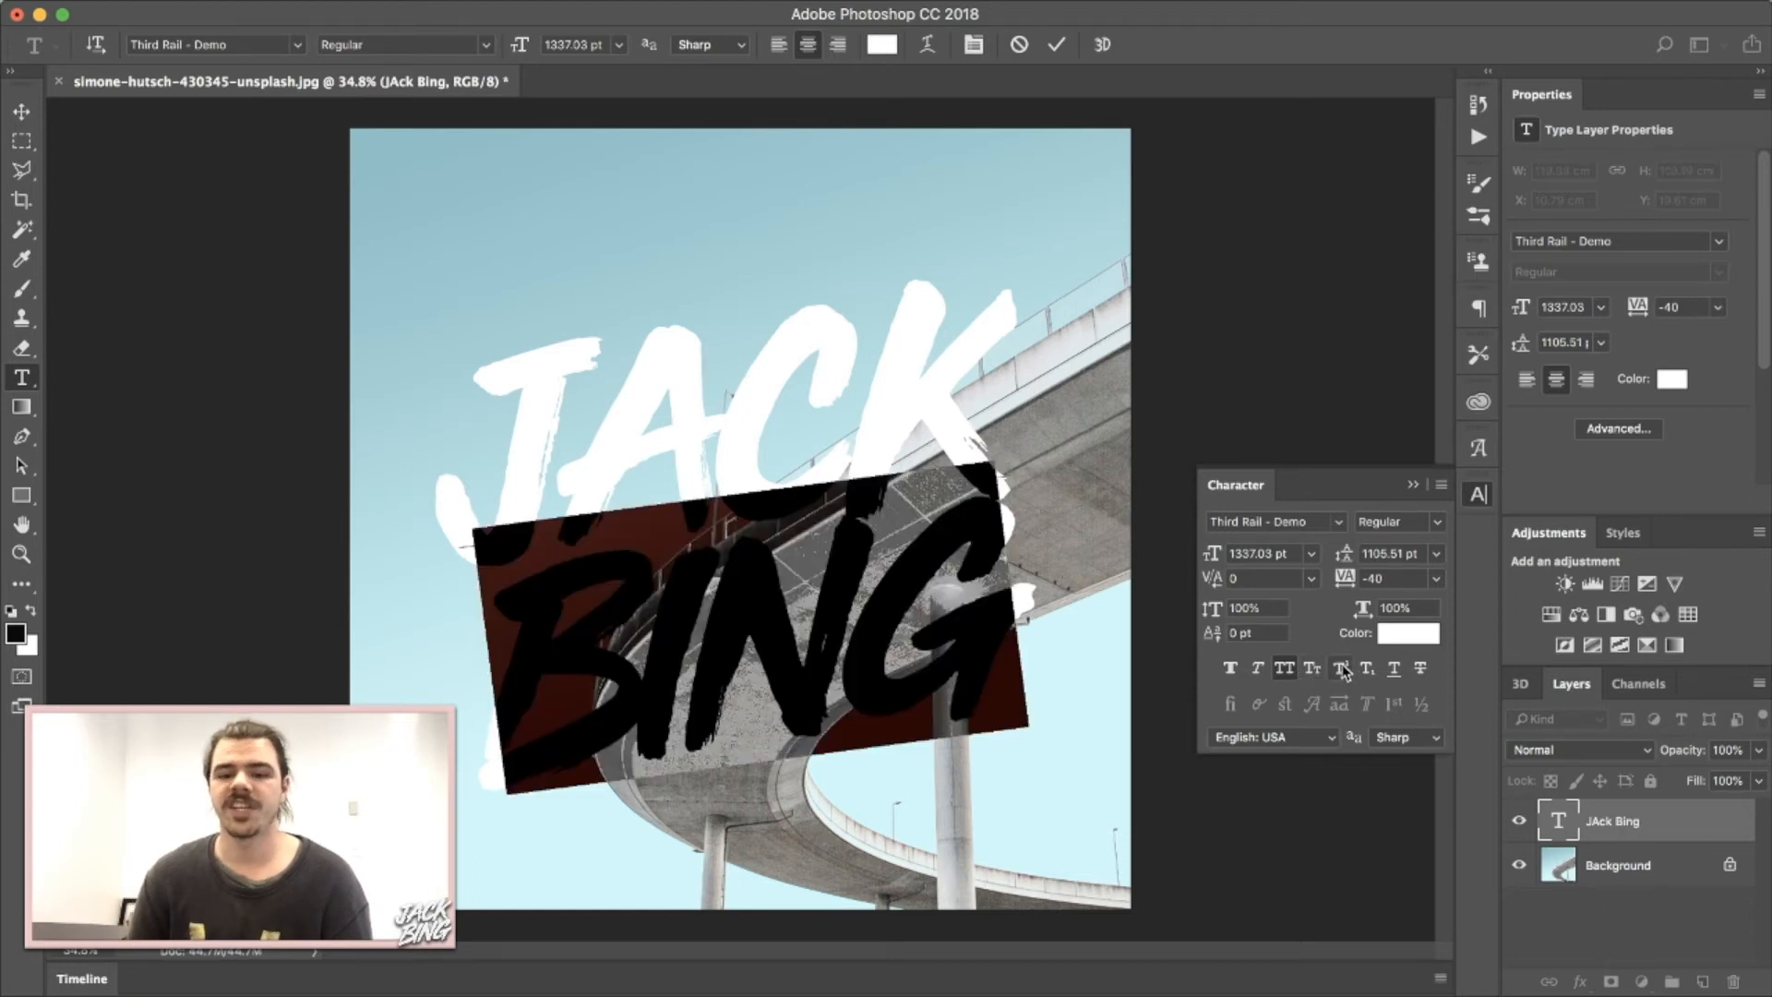
left_click(1393, 668)
left_click(1422, 668)
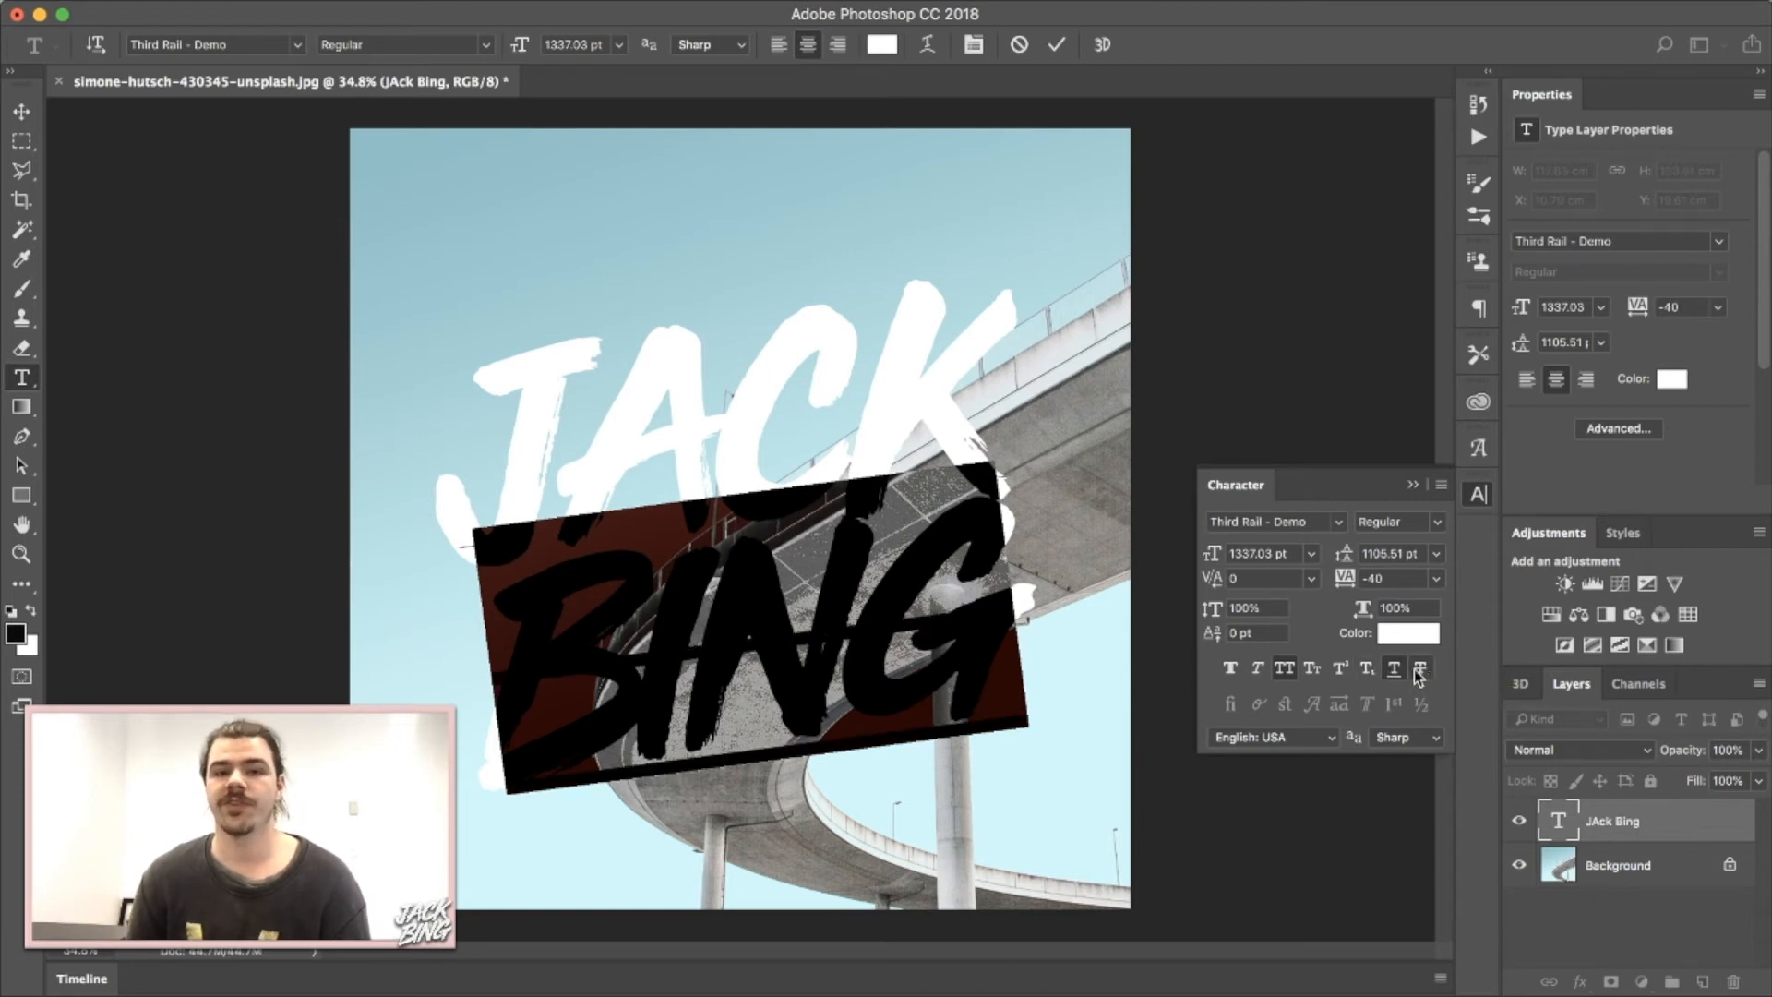
left_click(1421, 668)
left_click(1394, 668)
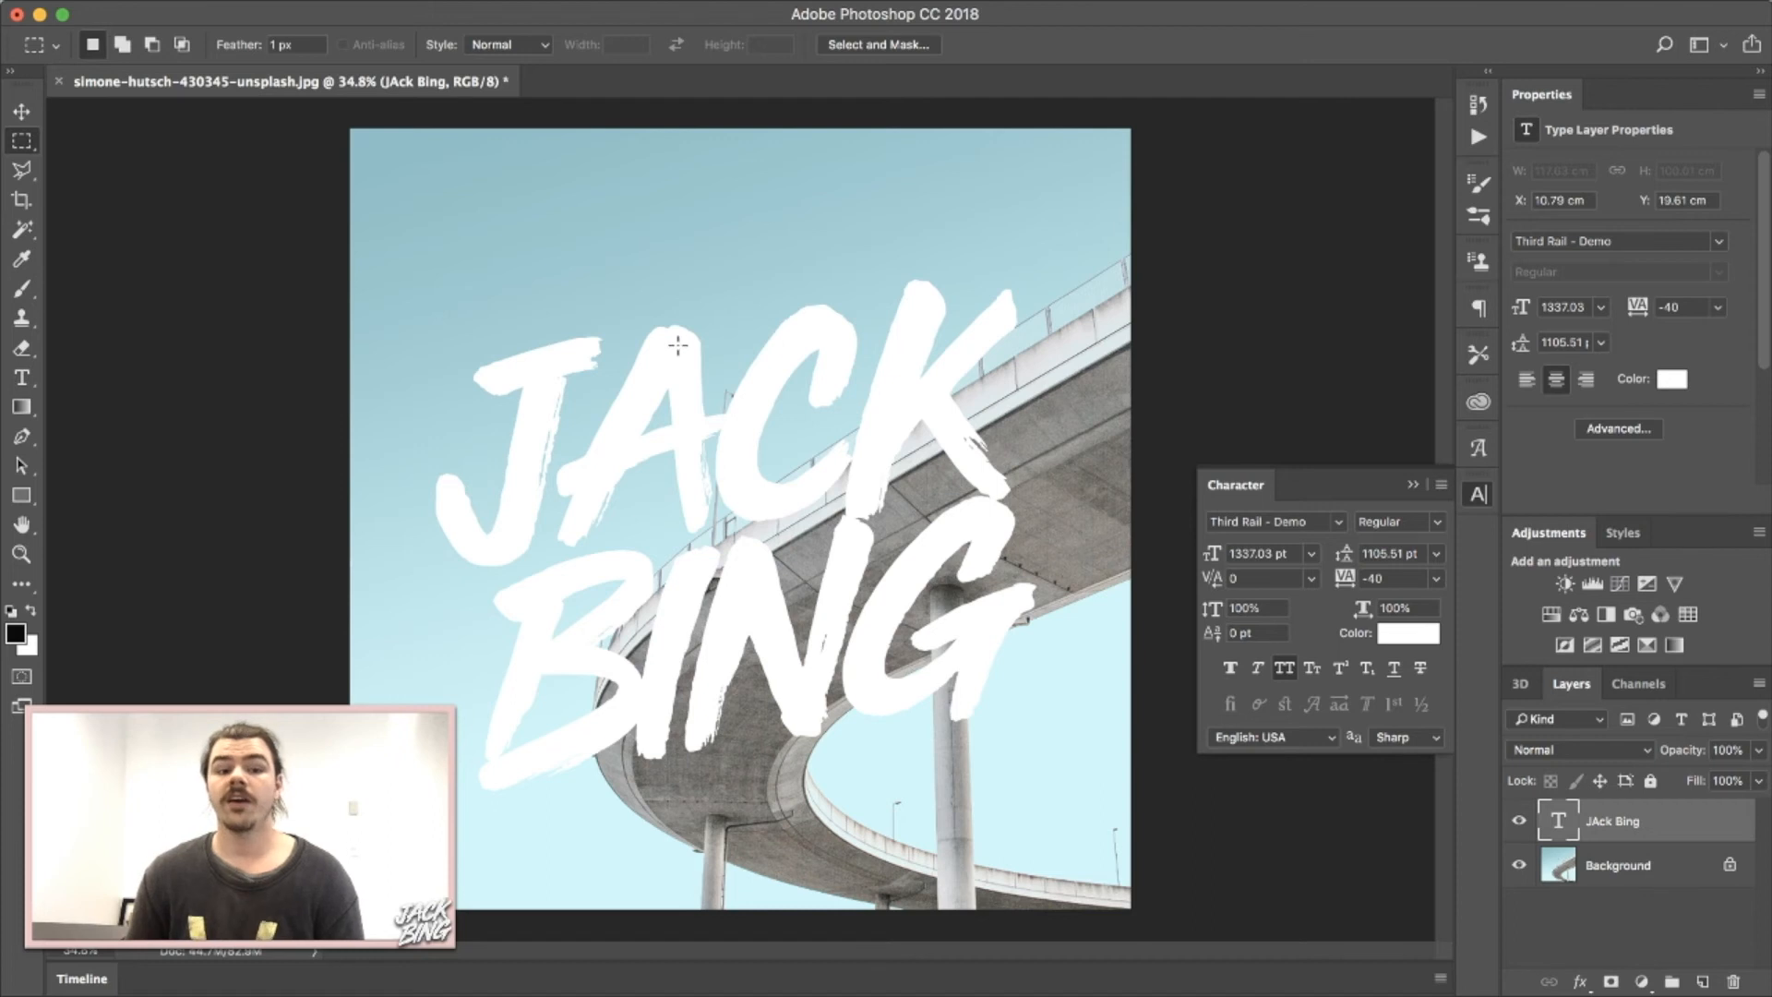
Preview red, purple and lavender, keep the text white (ffffff), and close the Character panel.
left_click(1408, 634)
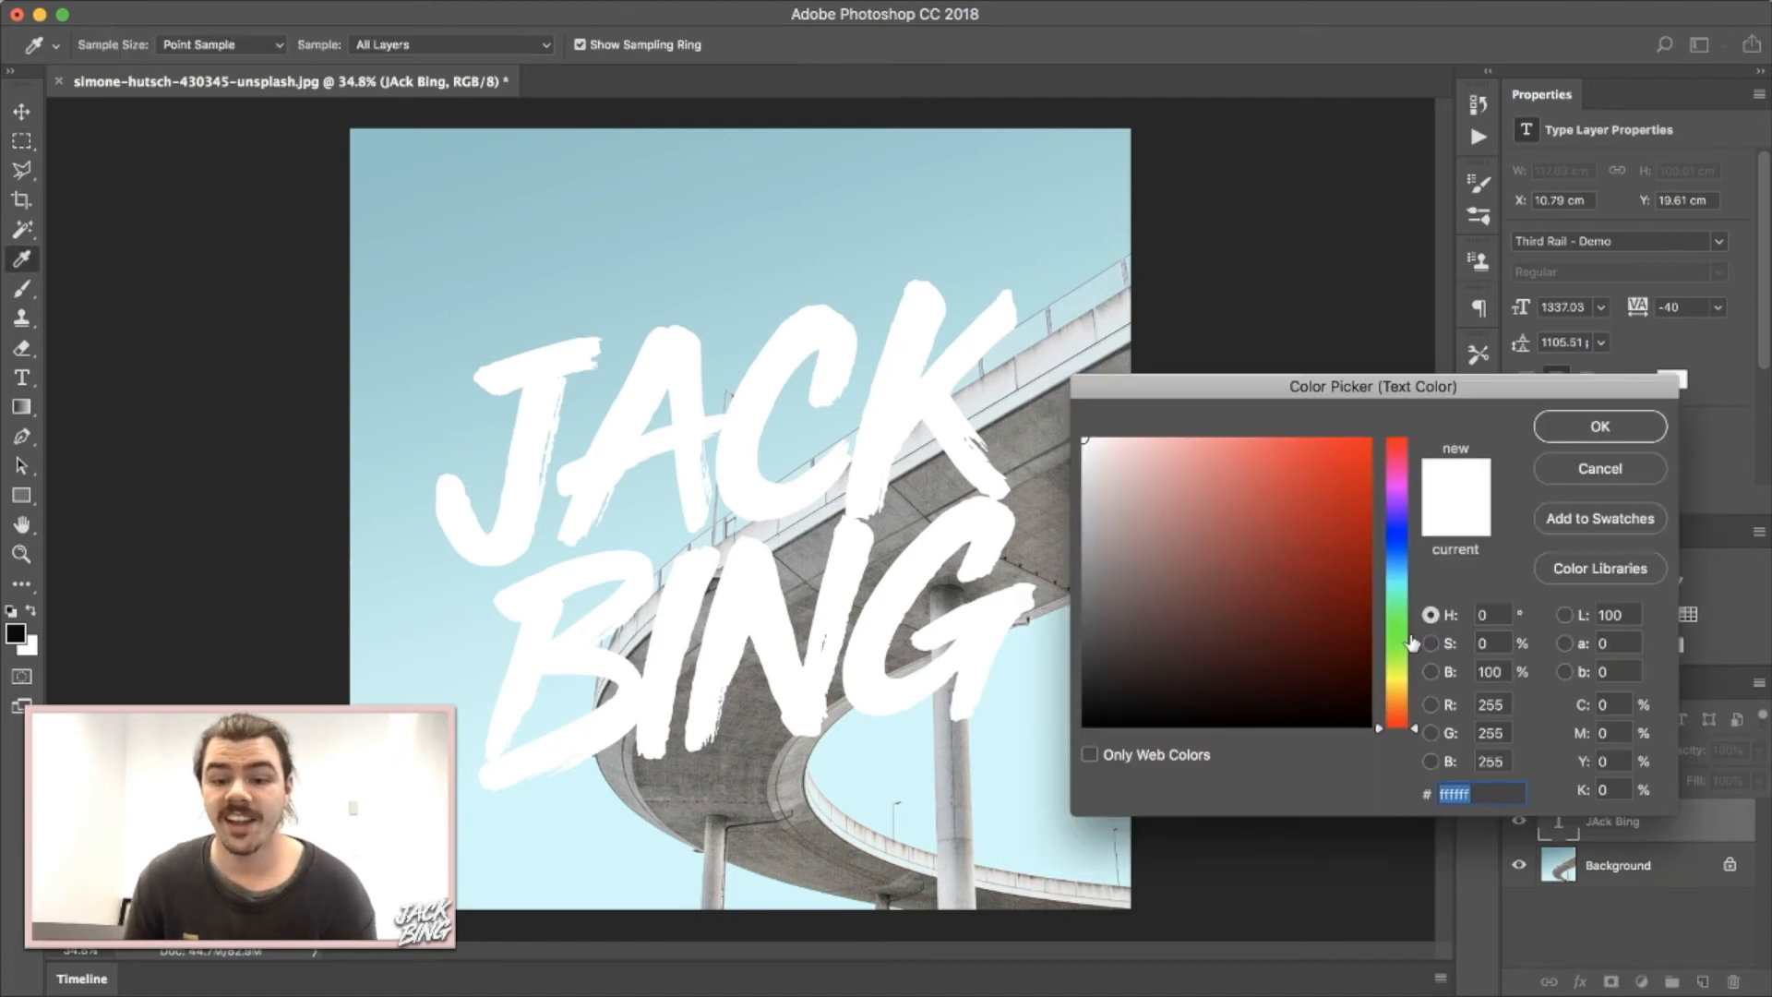
left_click(1308, 516)
left_click_drag(1332, 470, 1273, 578)
left_click_drag(1403, 572, 1394, 516)
left_click_drag(1251, 523, 1132, 479)
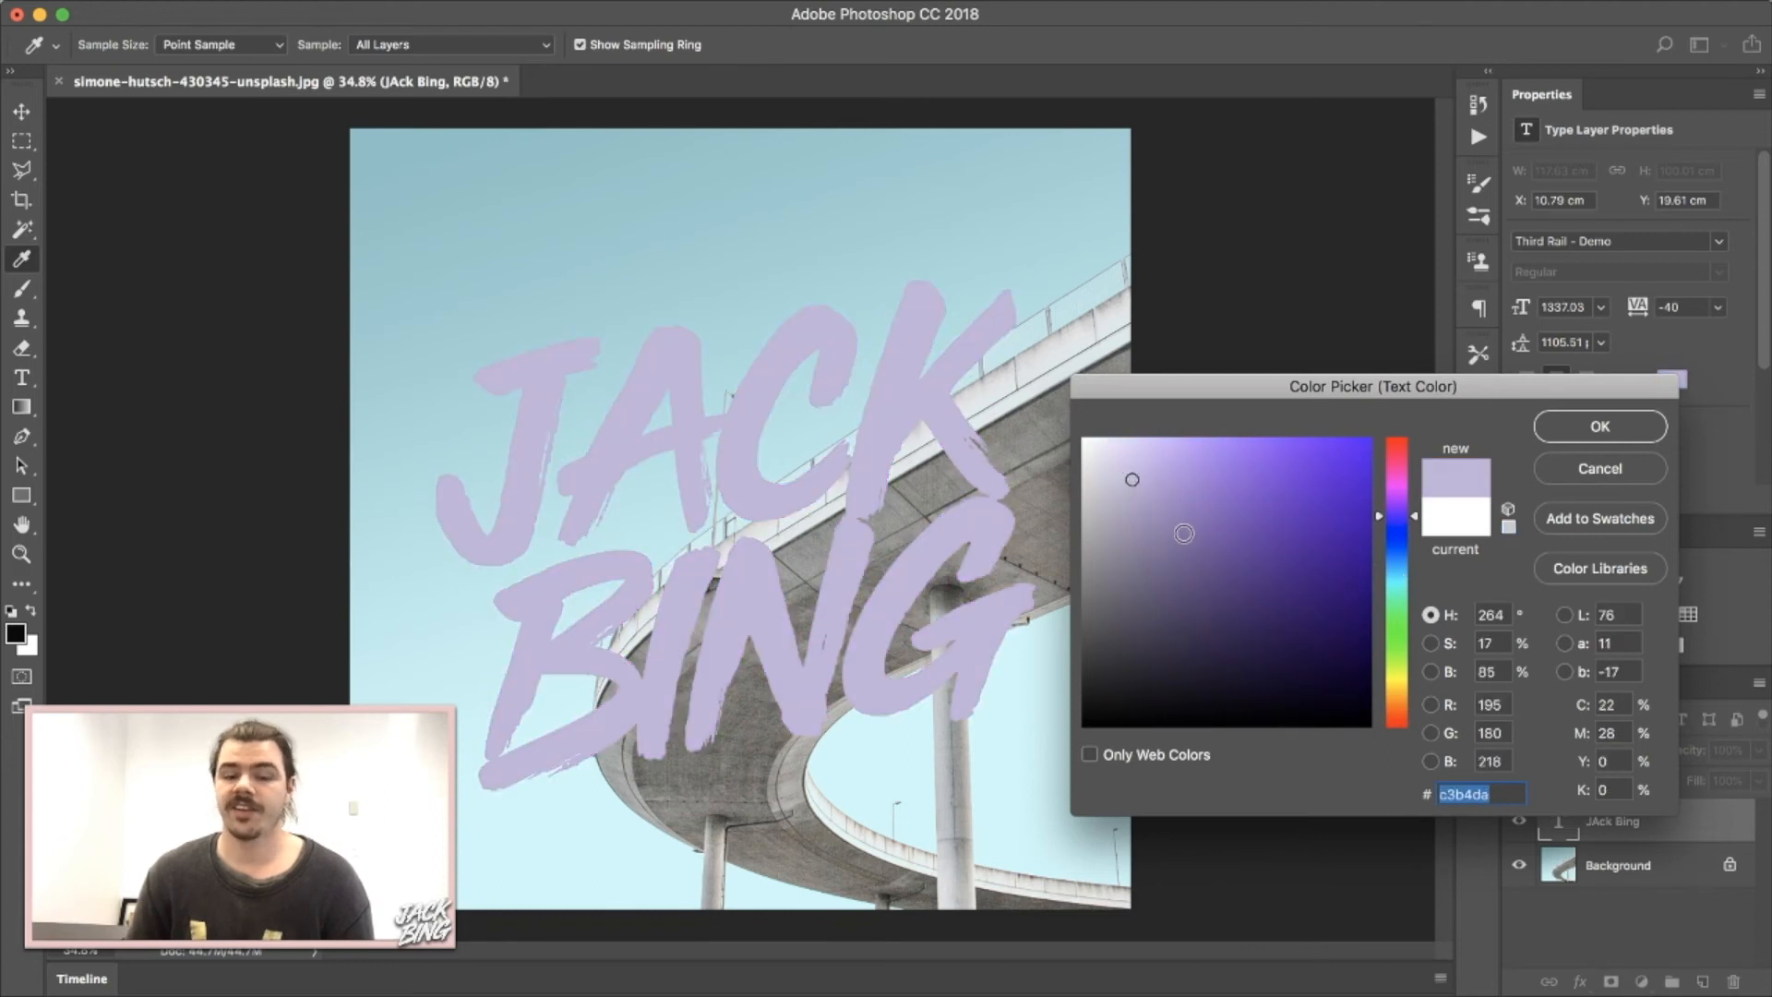
type("ffffff")
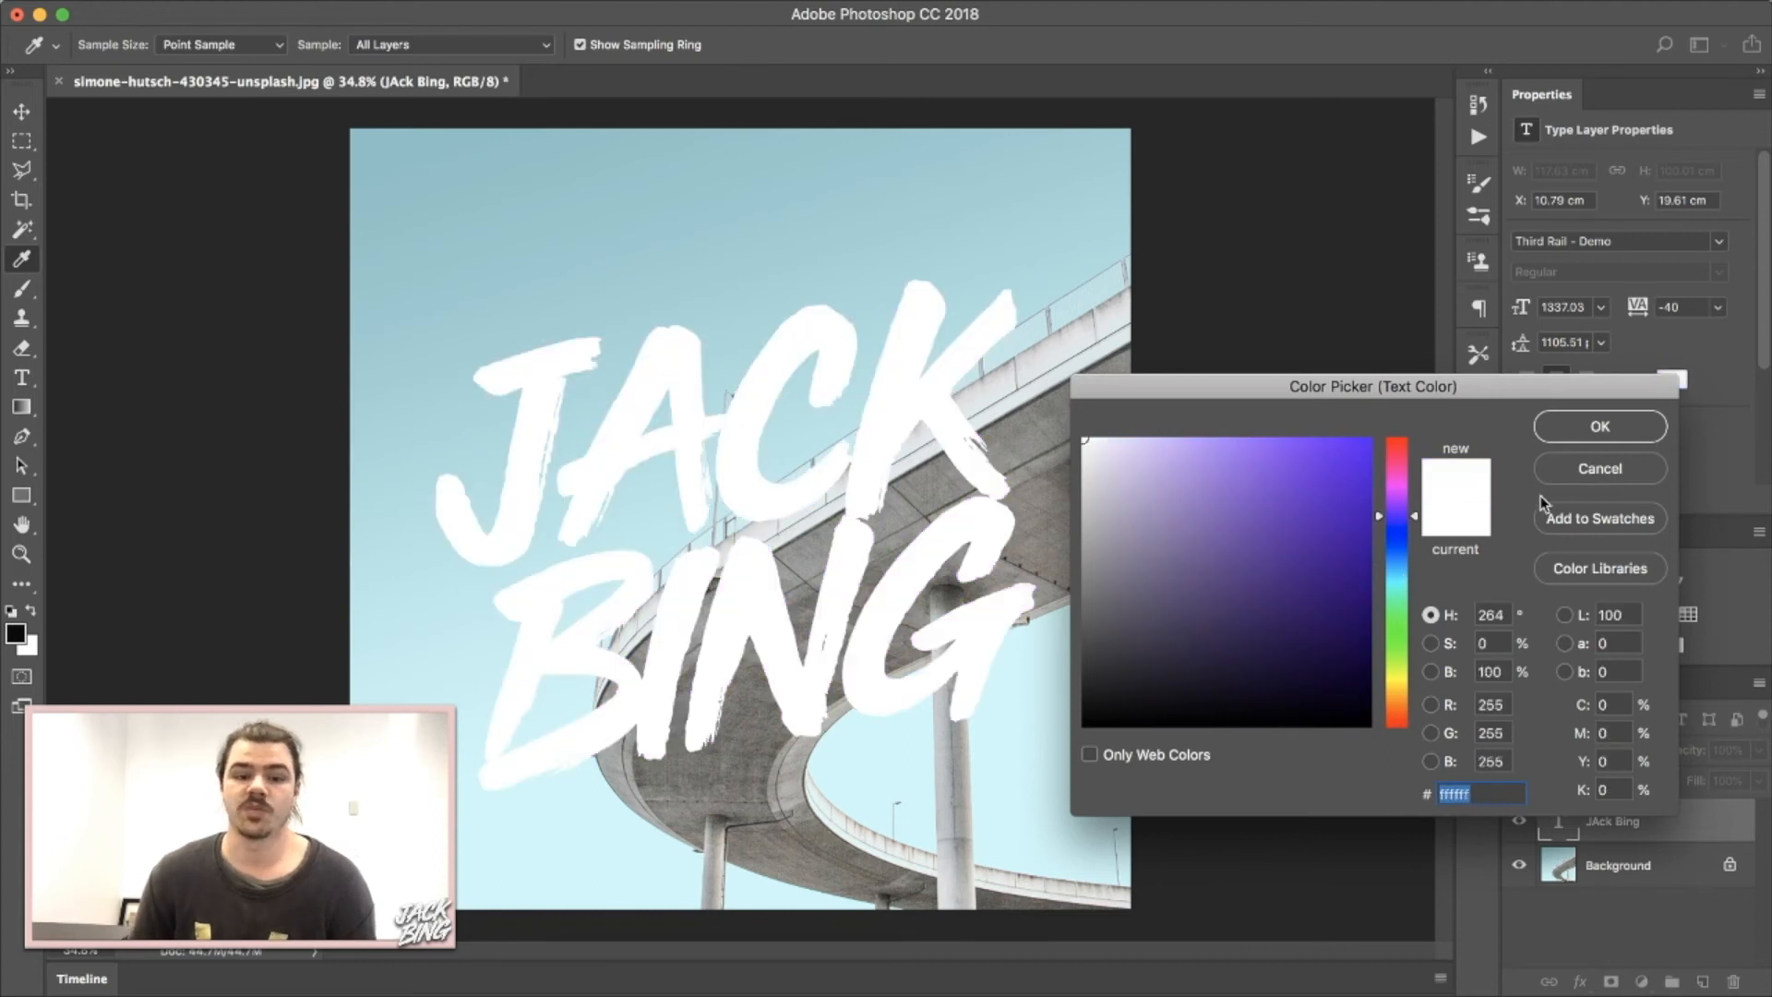
left_click(1574, 424)
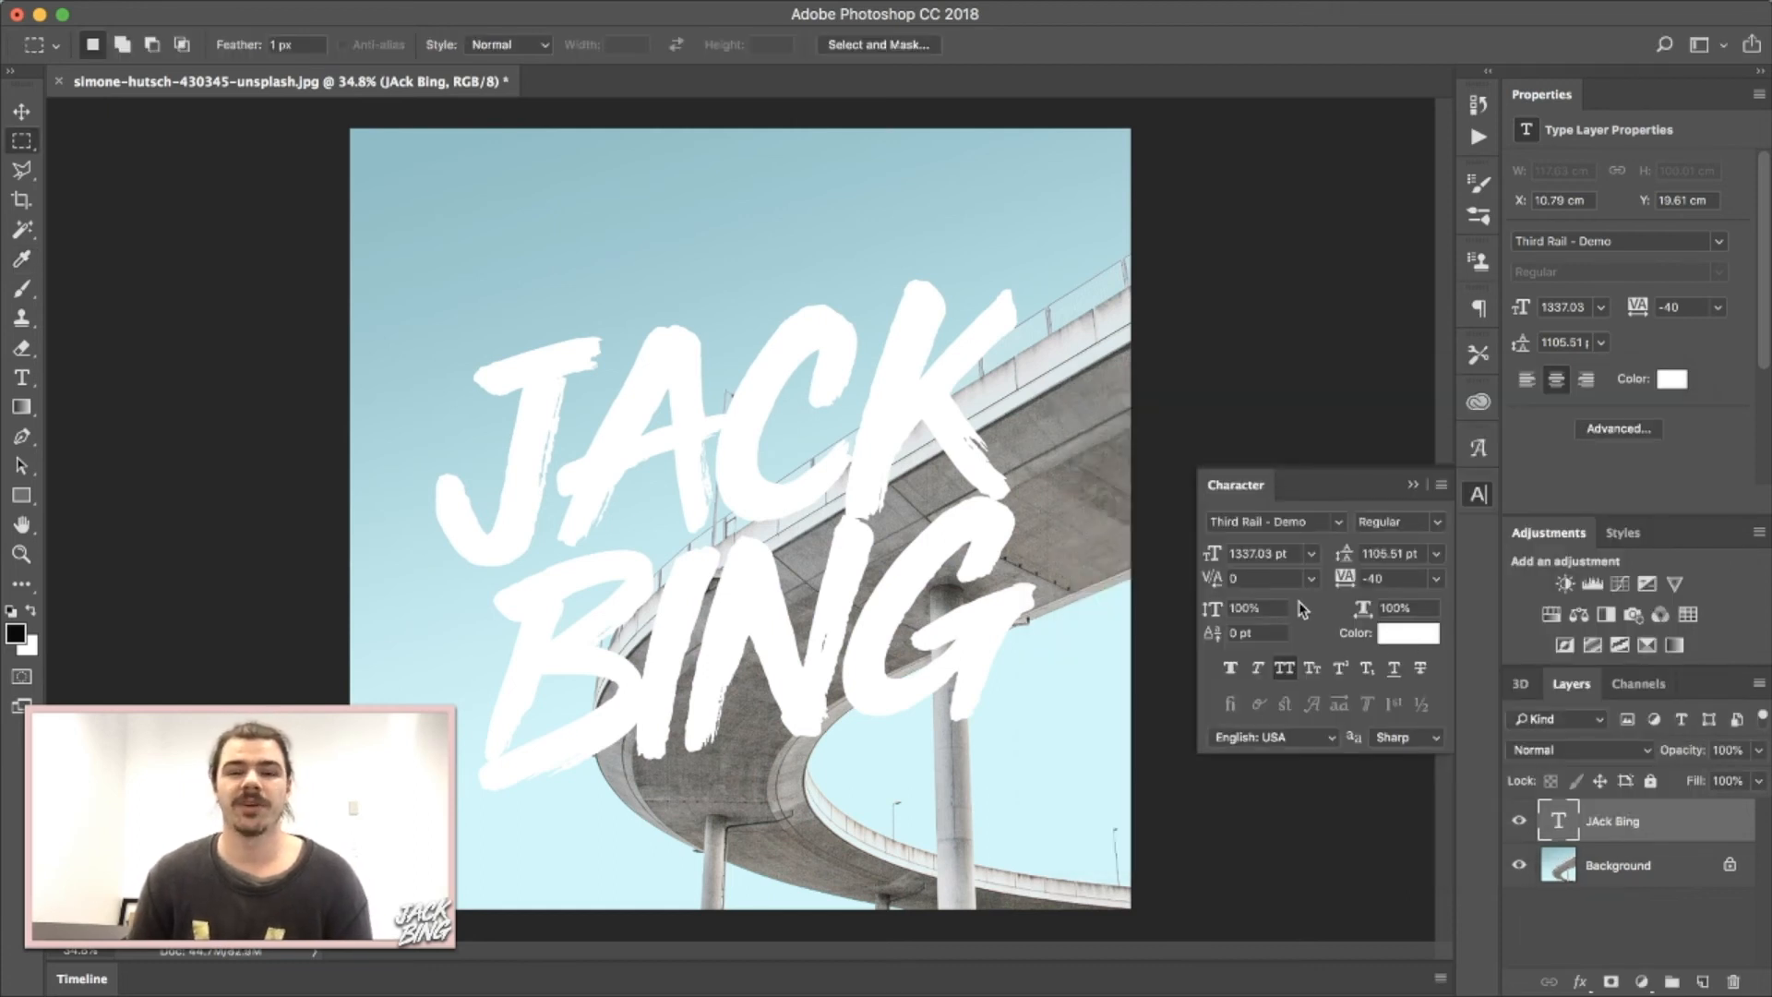
left_click(1411, 484)
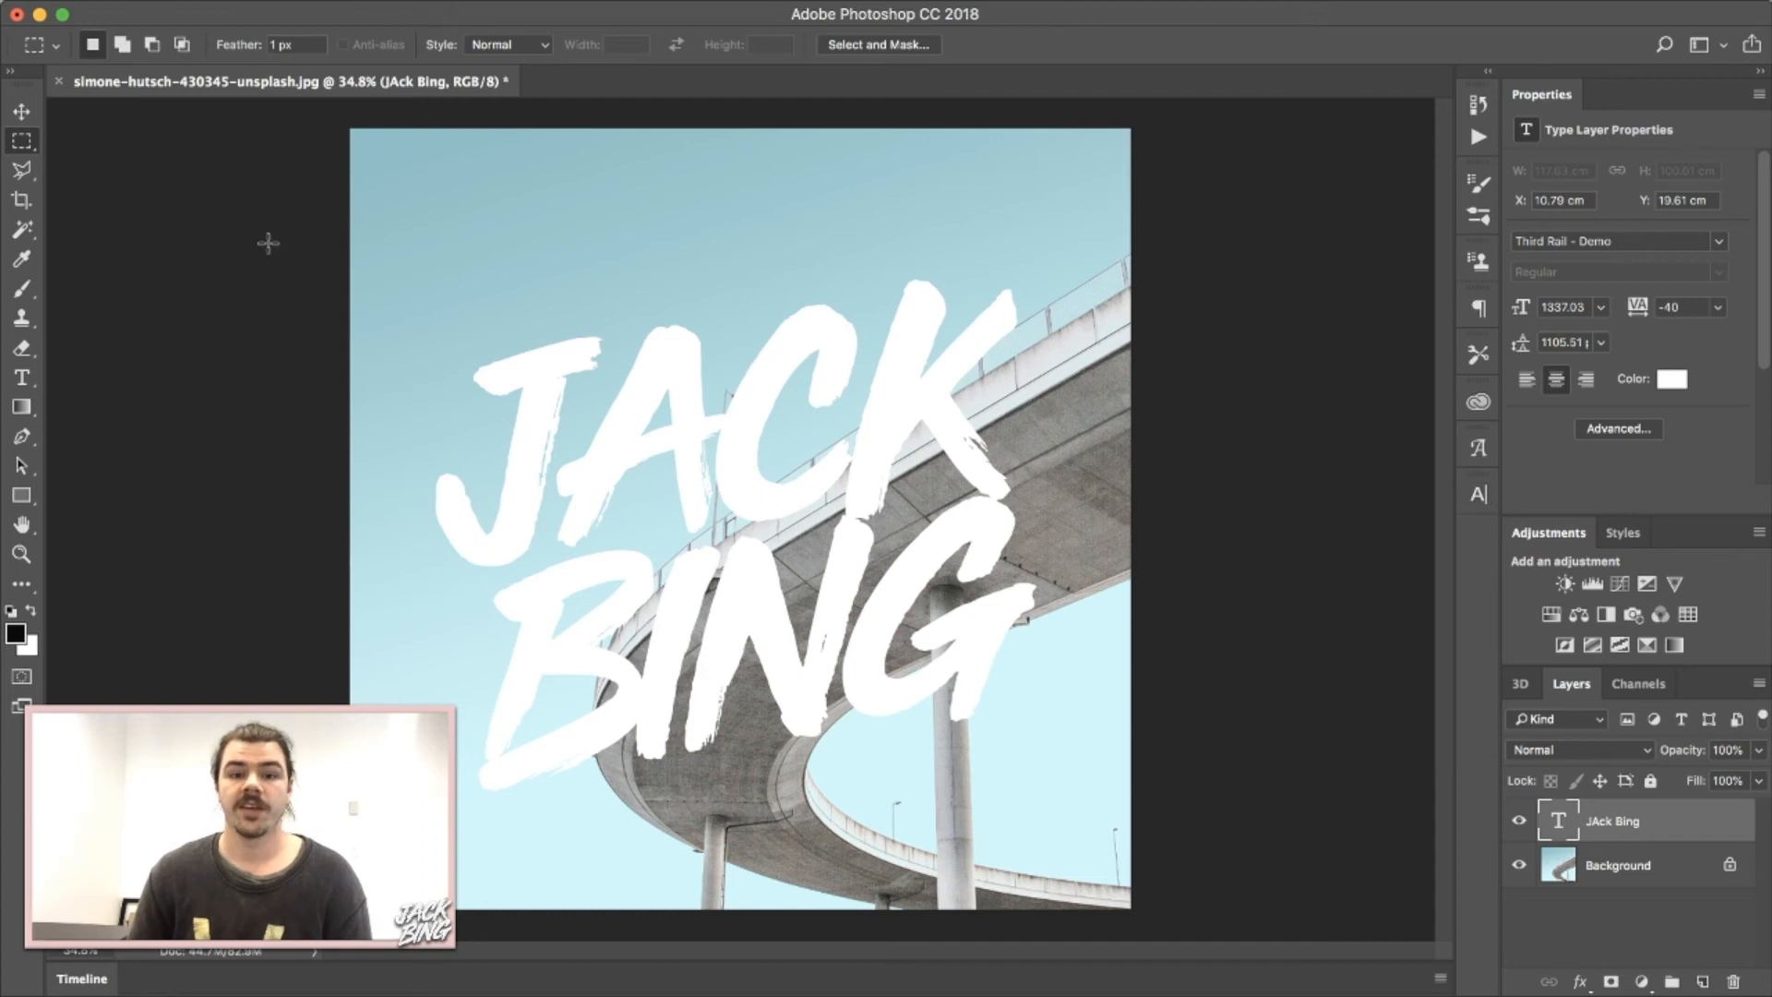